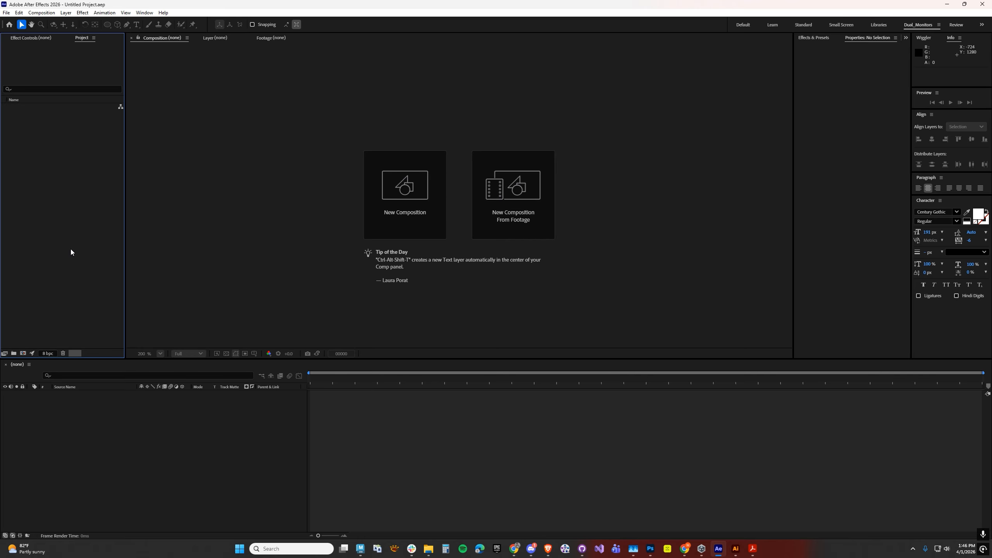
Step: Create a new 1920x1080 composition named Replicate at 30 fps, lasting 100 frames
key("ctrl+n")
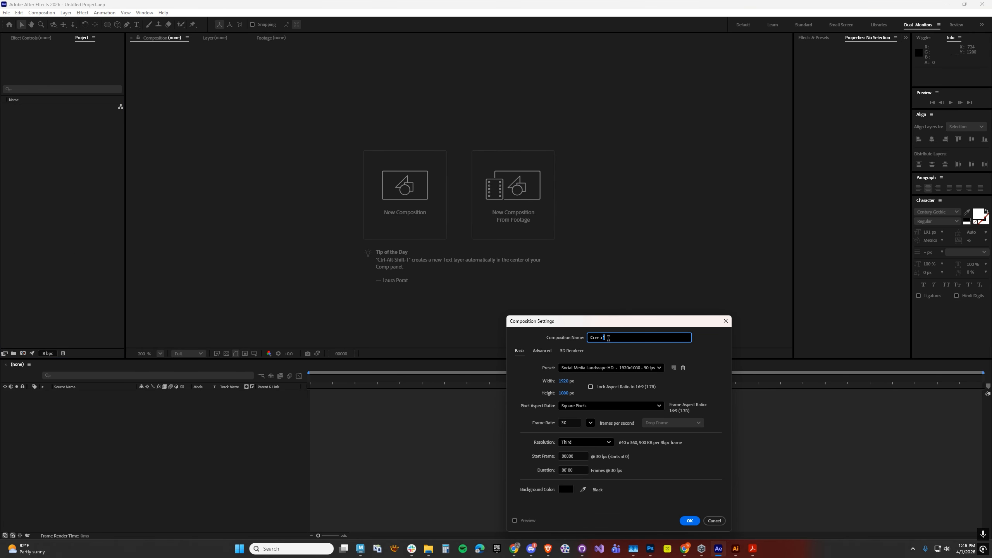
type("Replicate")
left_click(689, 521)
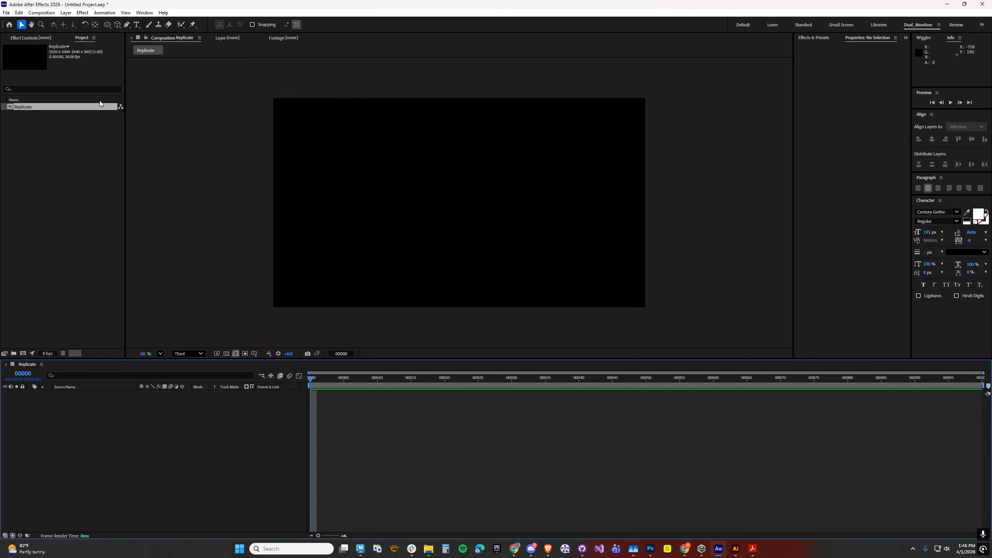
Step: Create a black solid layer named Background at the composition's size
left_click(63, 14)
mouse_move(80, 22)
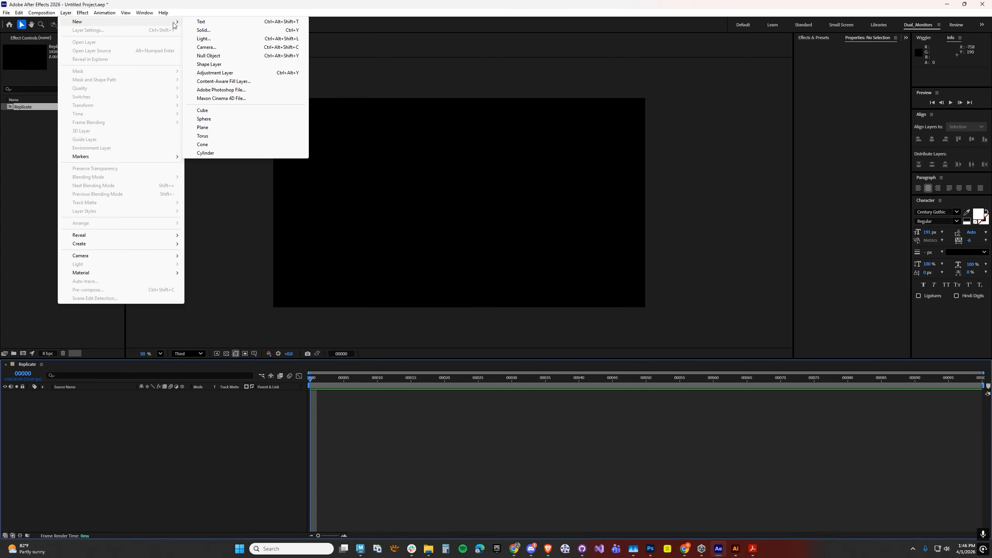
left_click(202, 30)
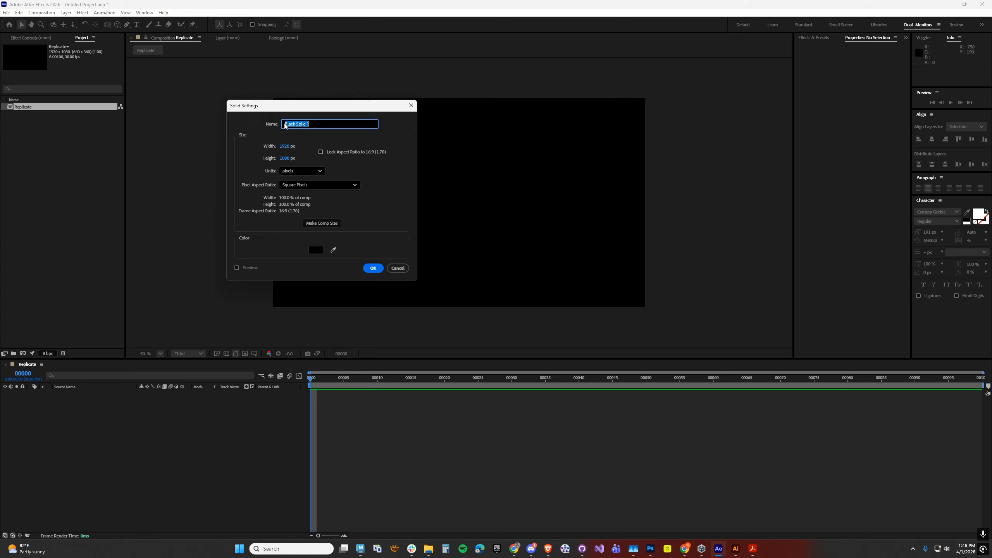
type("Background")
left_click(318, 224)
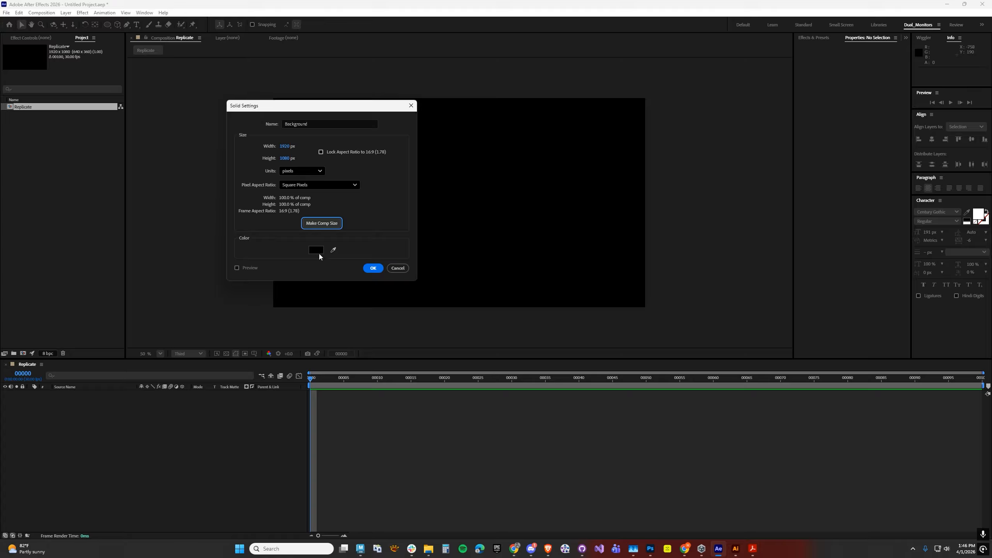
left_click(370, 268)
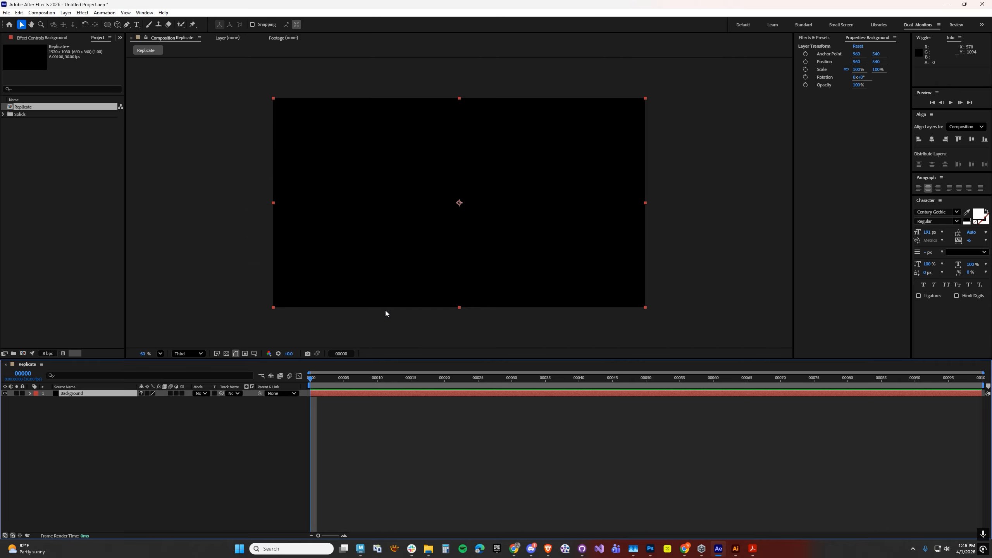
Step: Add a Gradient Overlay layer style to the Background layer
left_click(66, 12)
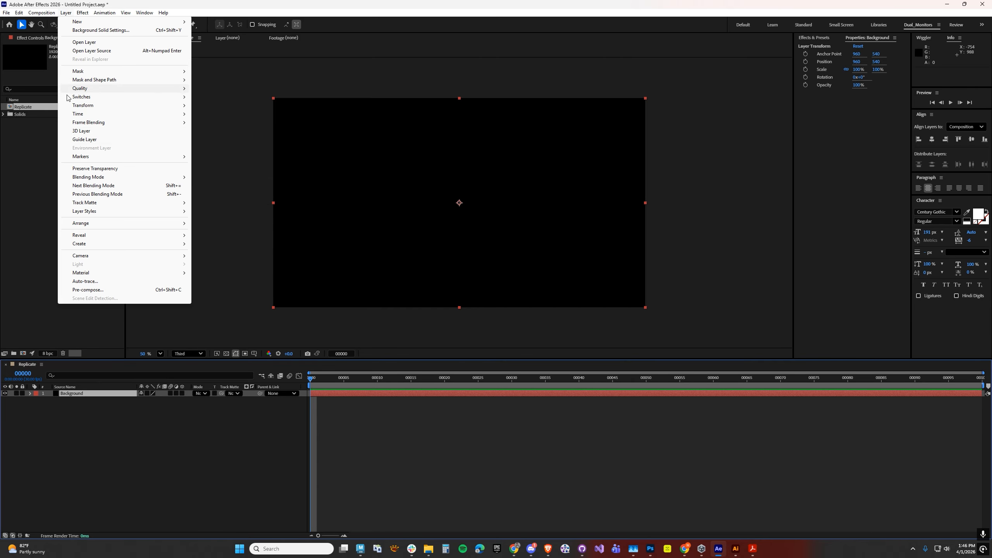
mouse_move(73, 211)
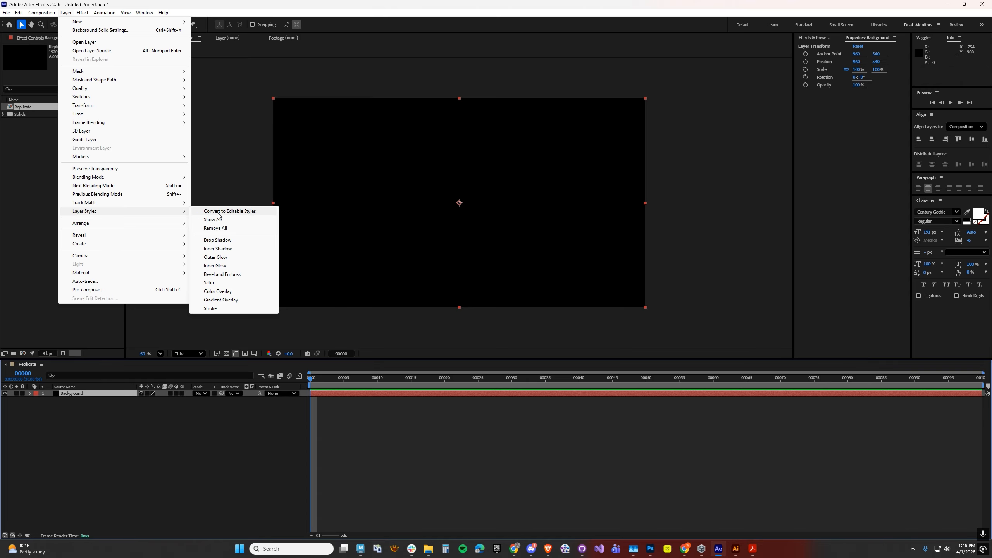
left_click(214, 300)
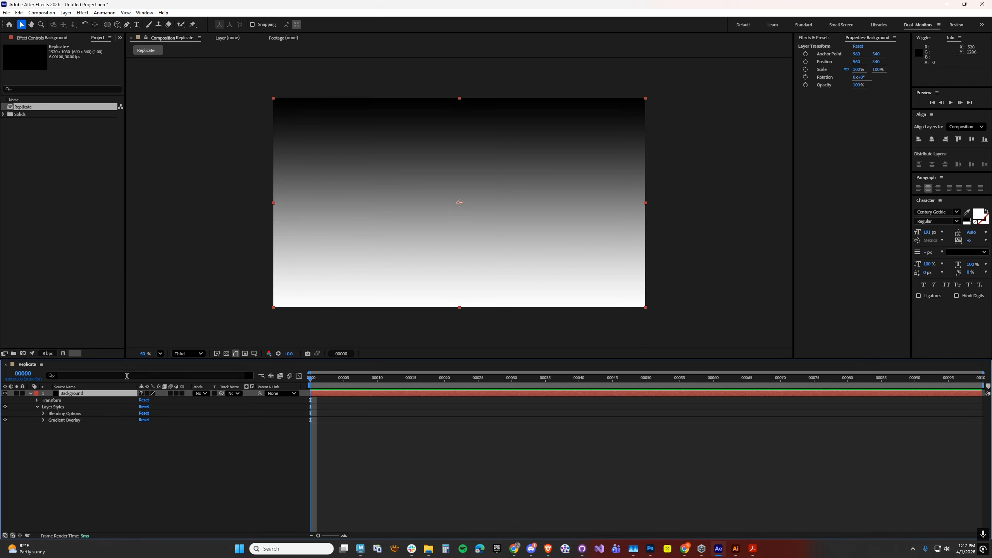
Step: Set the Background's gradient overlay colors to dark red at the start and dark purple 220036 at the end
left_click(43, 419)
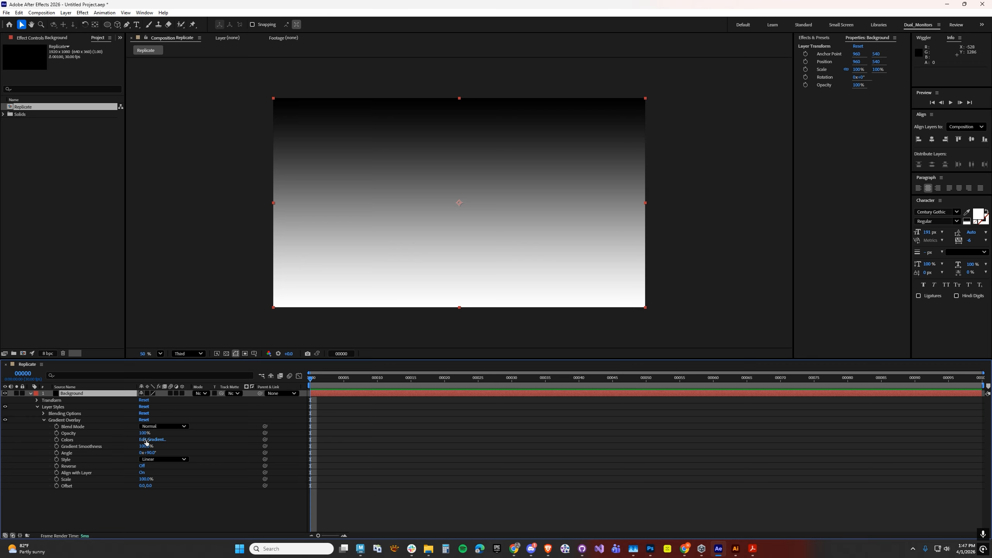
left_click(152, 439)
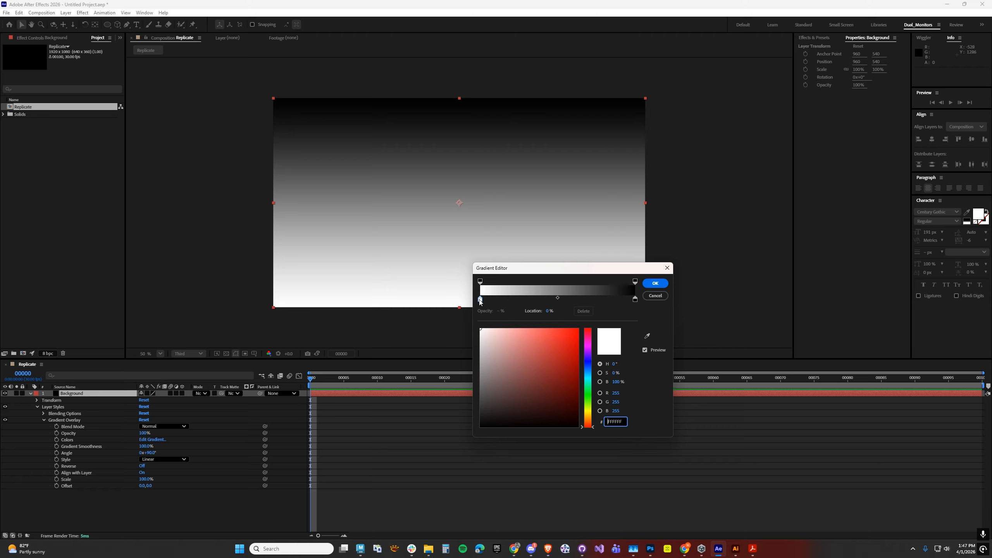
left_click(480, 299)
left_click_drag(525, 362, 596, 367)
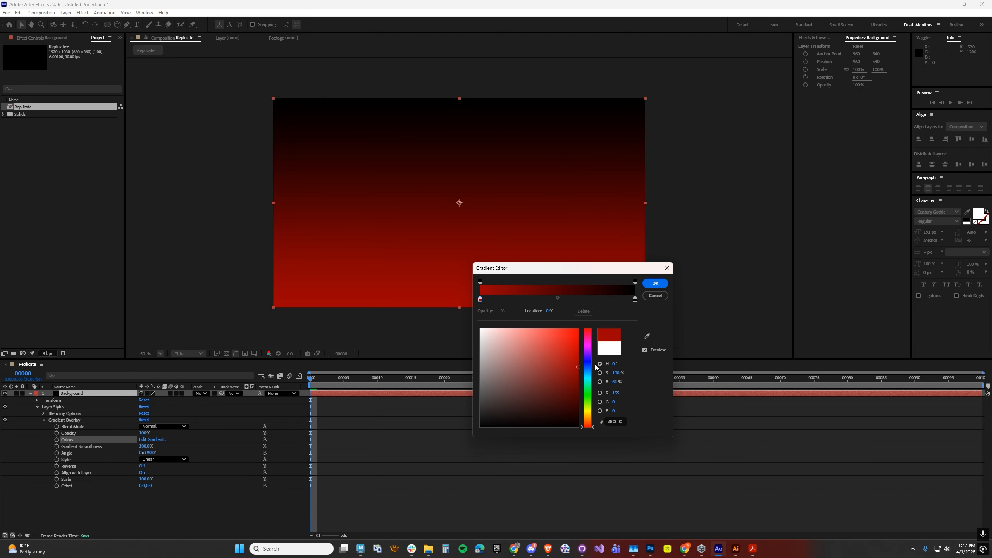
left_click(635, 299)
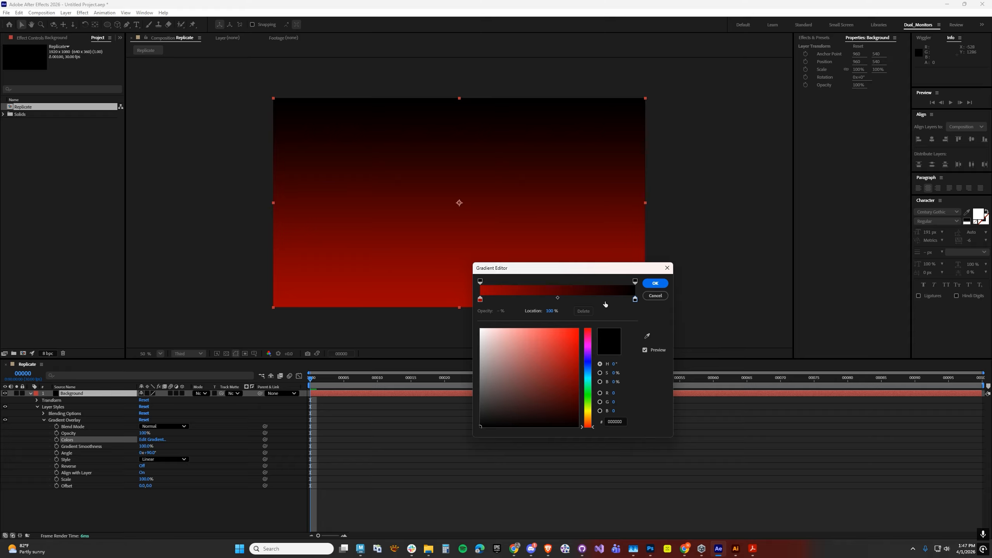
left_click_drag(586, 367, 606, 406)
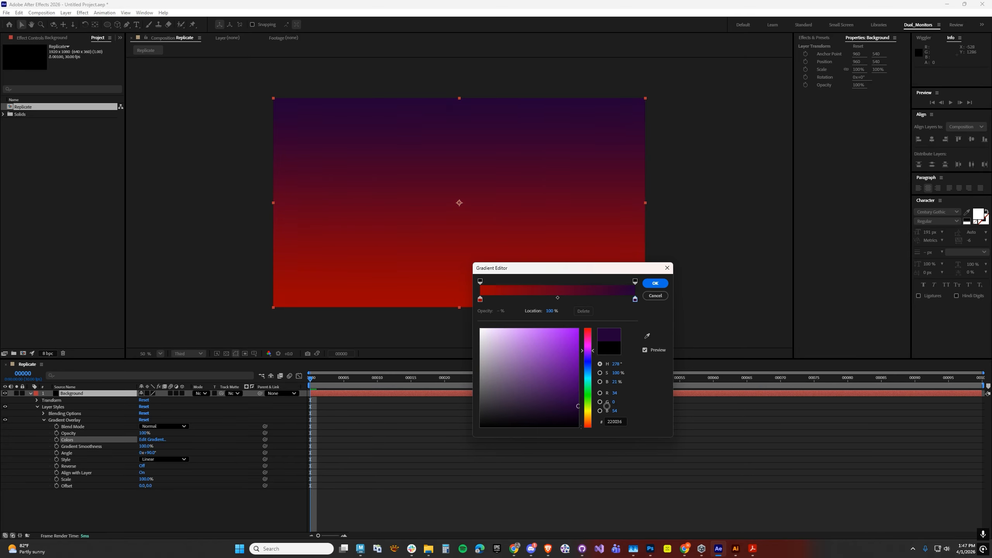
left_click(655, 283)
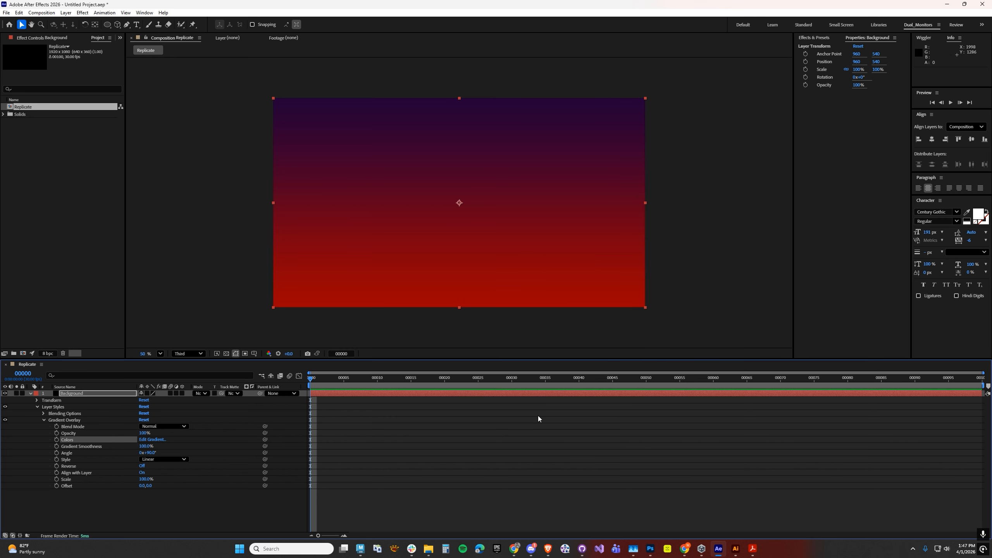
Step: With the Background layer deselected, set the Pen tool's stroke to white with a width of 20 px
left_click(127, 25)
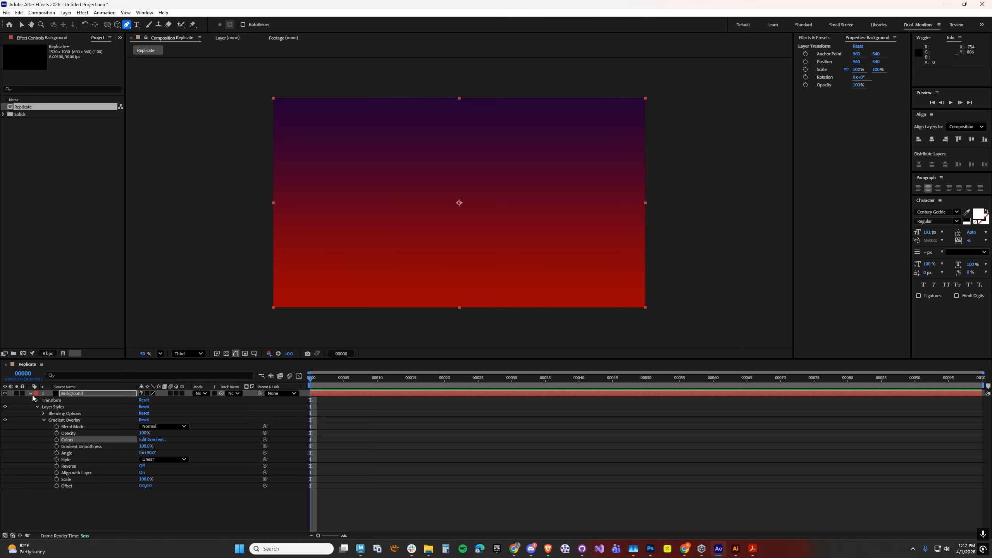
left_click(31, 393)
left_click(44, 443)
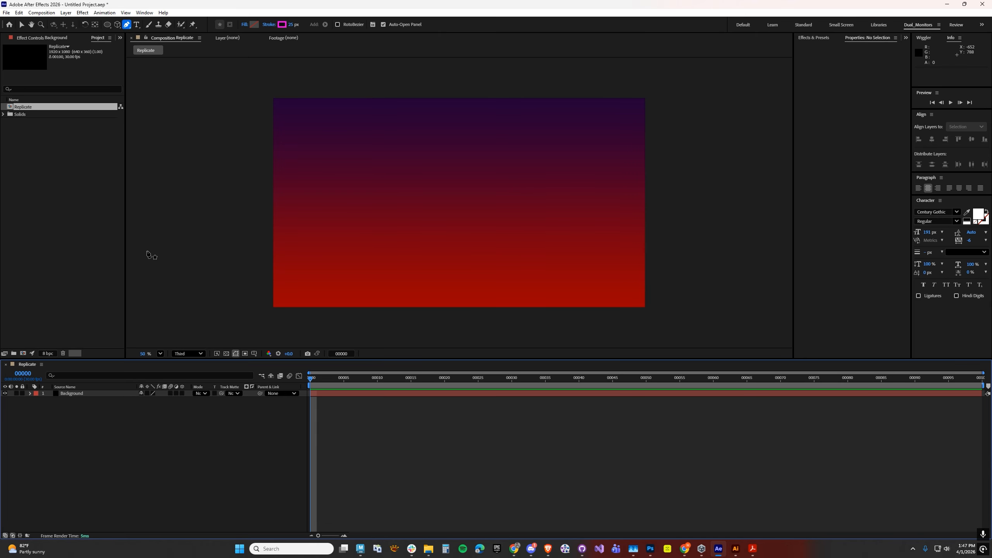
left_click(281, 26)
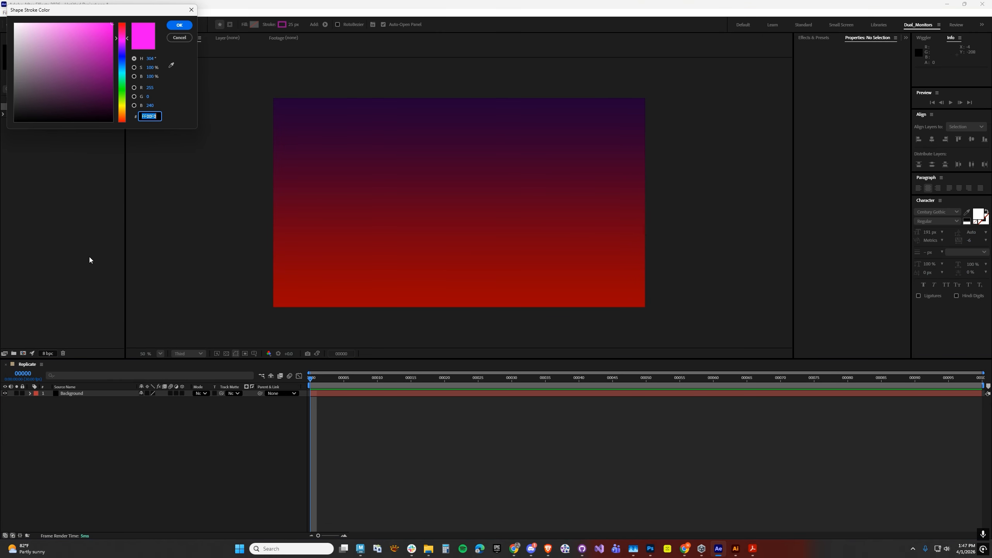
left_click_drag(56, 97, 15, 23)
left_click(179, 27)
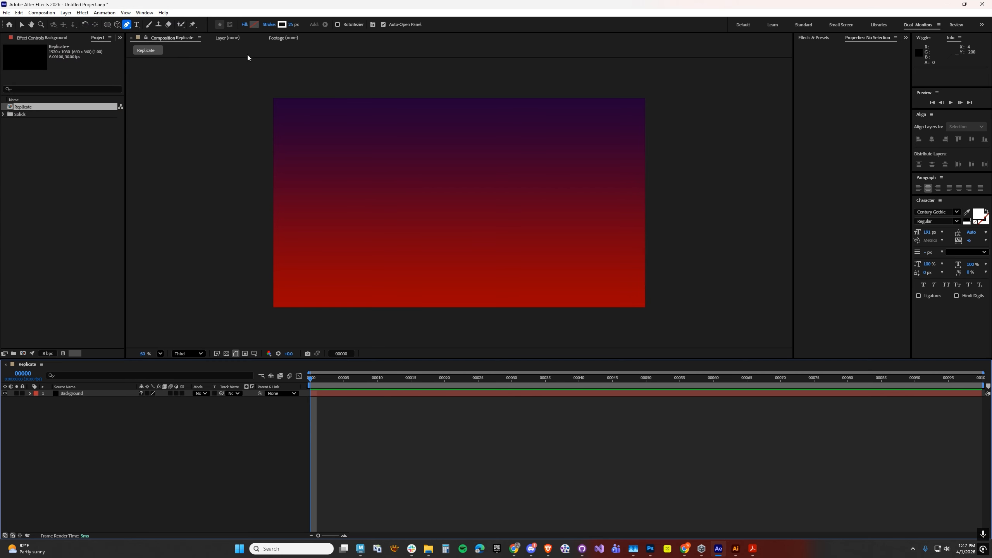
left_click(290, 25)
type("20")
key("Return")
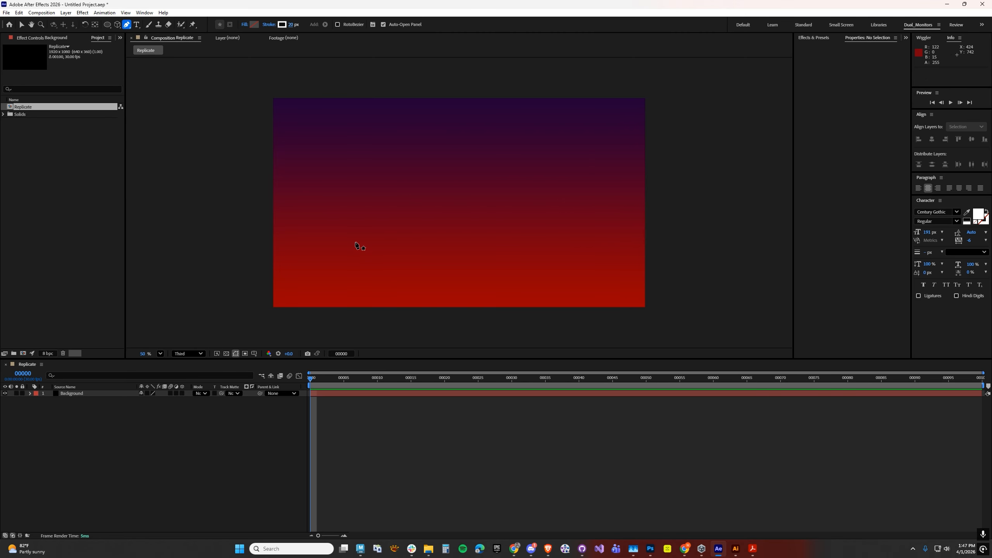
Step: Draw a closed four-corner rectangle about 1010 by 500 px near the frame's middle, aligning its upper-left corner with the lower-left one
left_click(359, 240)
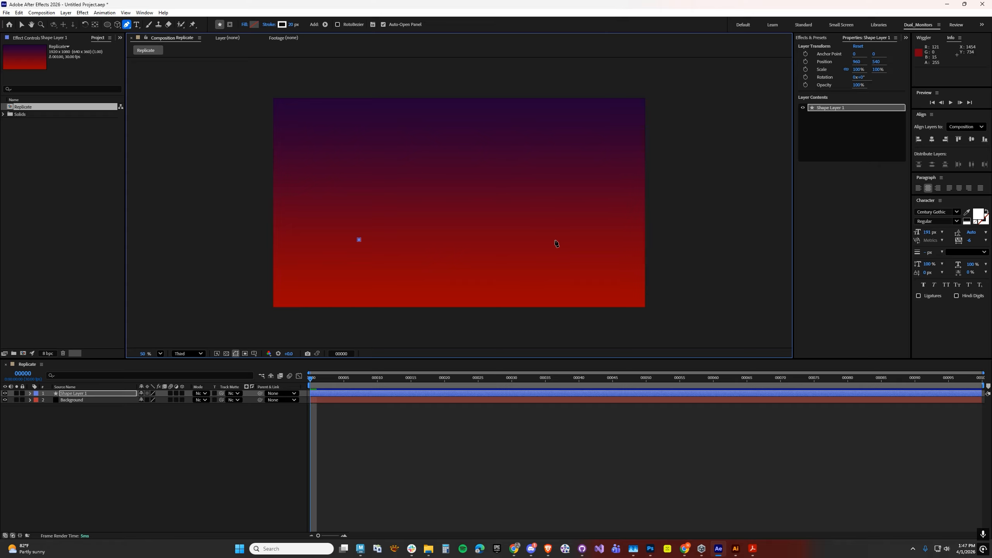
left_click(555, 240)
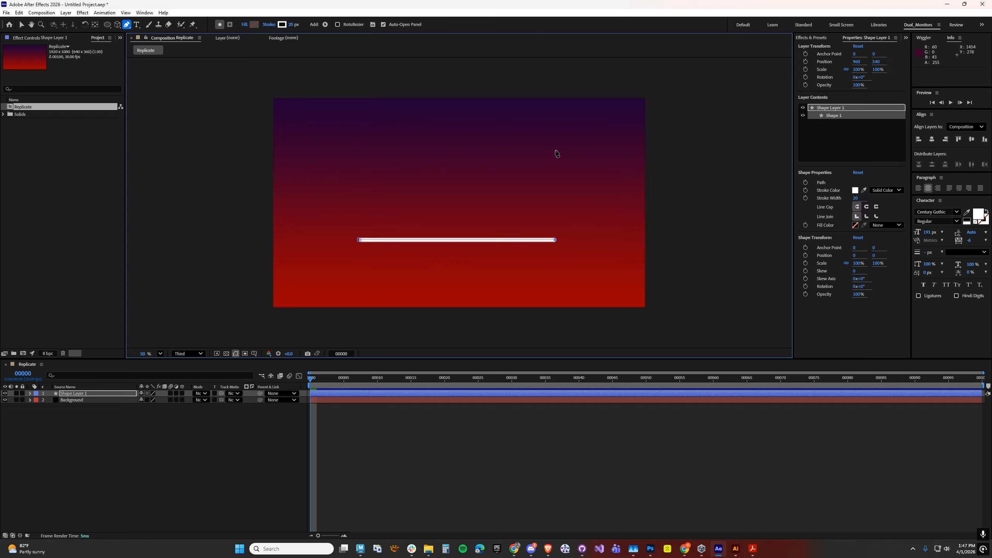
left_click(555, 144)
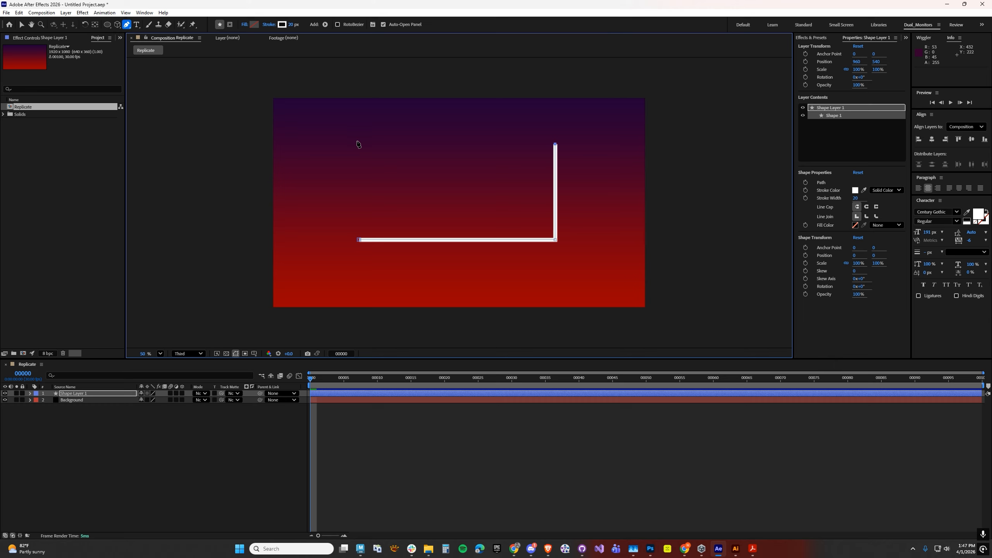
left_click(357, 144)
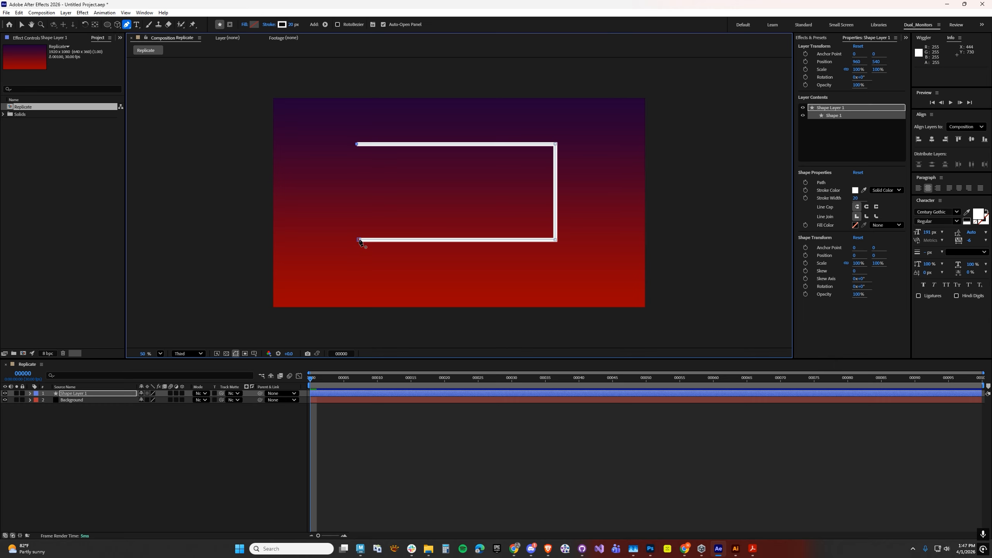
left_click(359, 240)
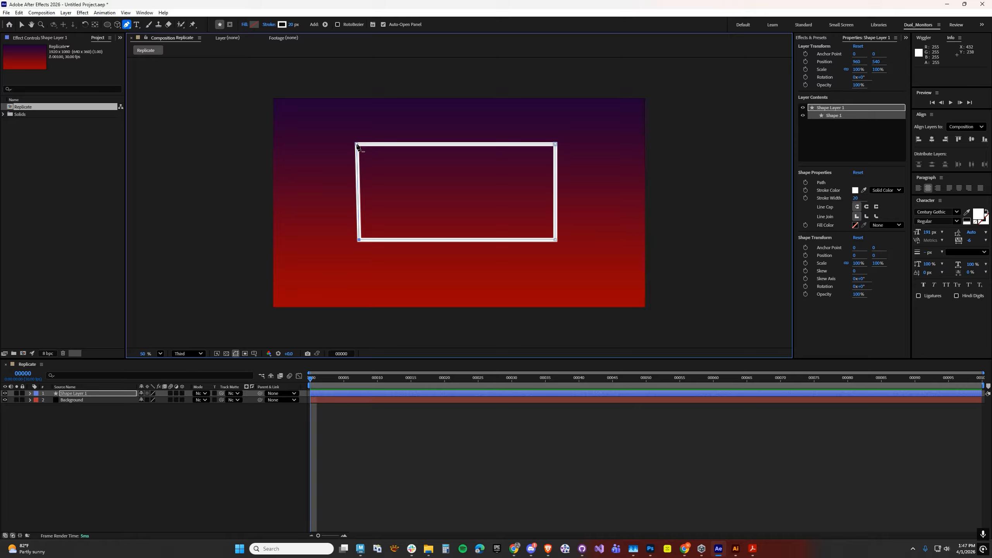
left_click_drag(356, 145, 360, 144)
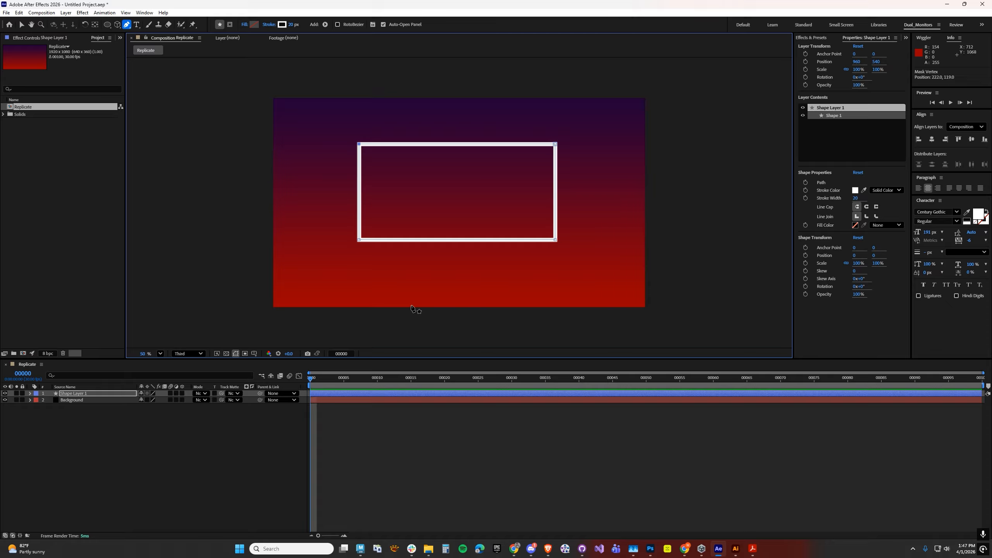
Step: Rename the new shape layer as Rectangle
left_click(21, 25)
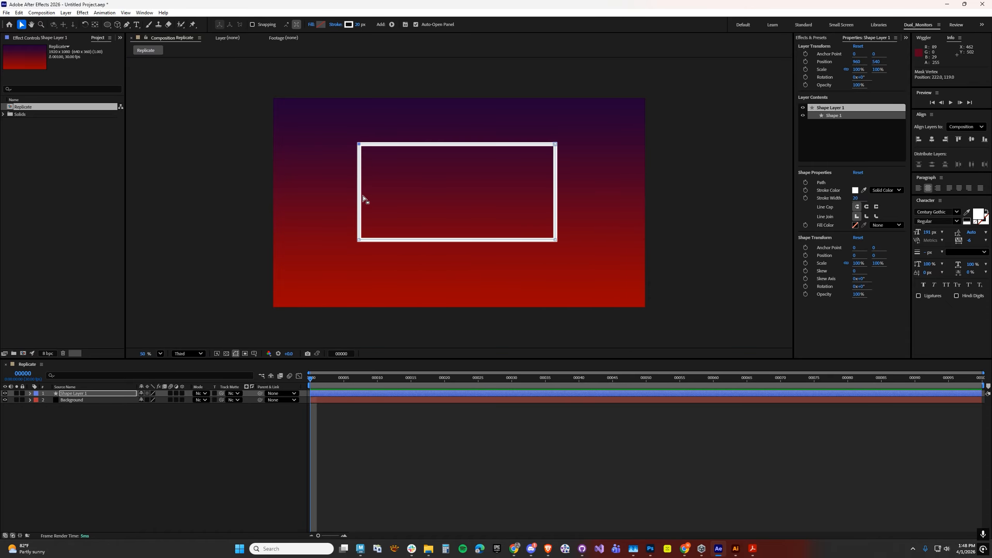
left_click(74, 421)
right_click(73, 393)
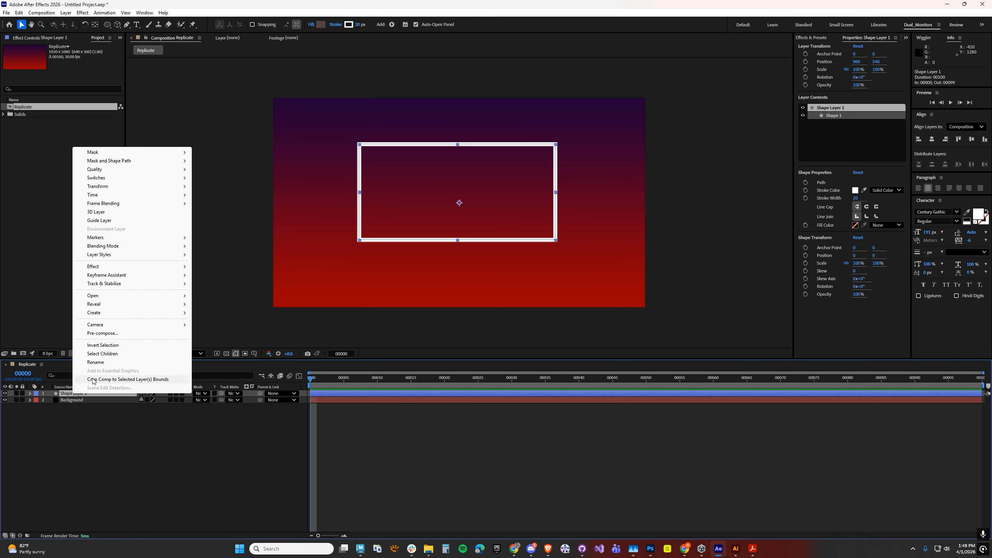
left_click(96, 362)
type("Rec")
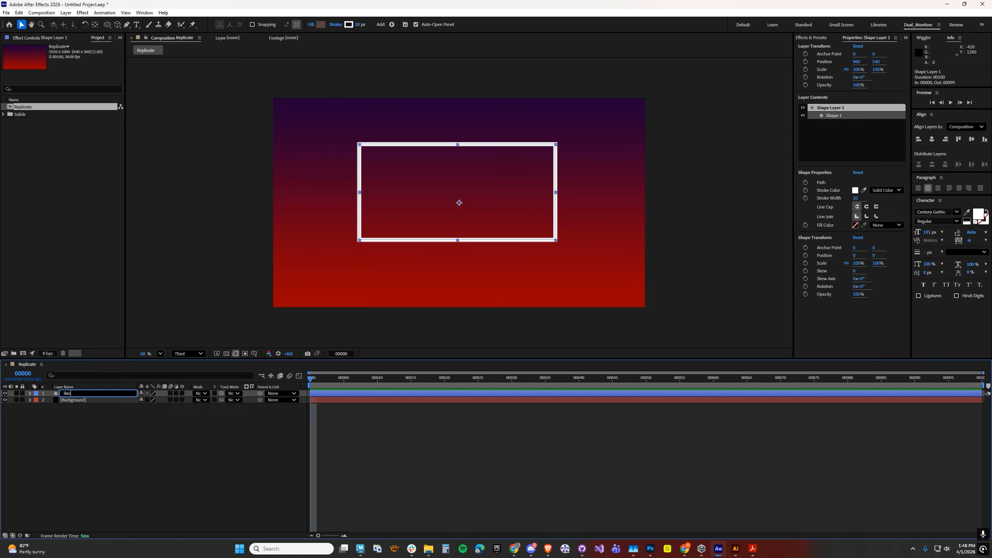
type("tangle")
key("Return")
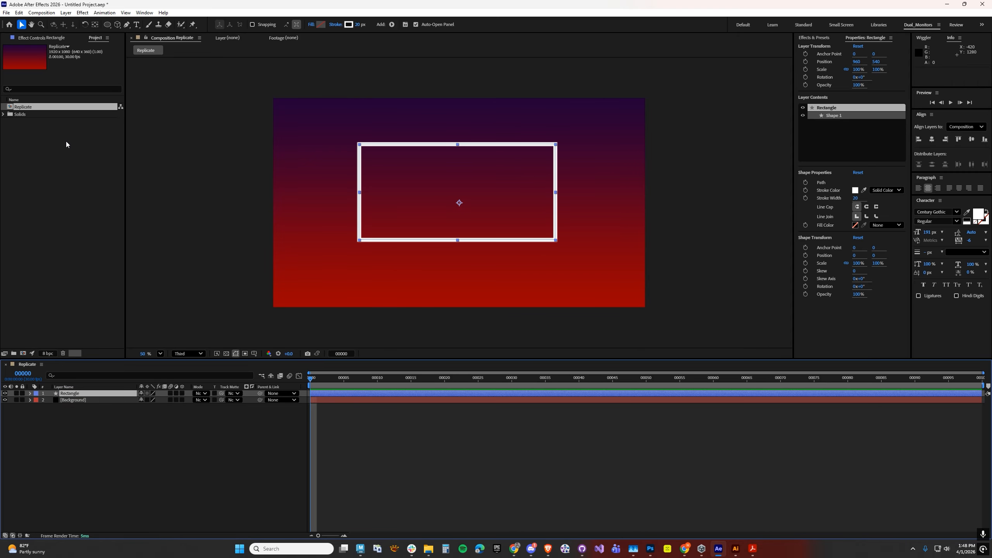
Step: Center the Rectangle layer's anchor point in its content and center the layer in the composition view
left_click(66, 13)
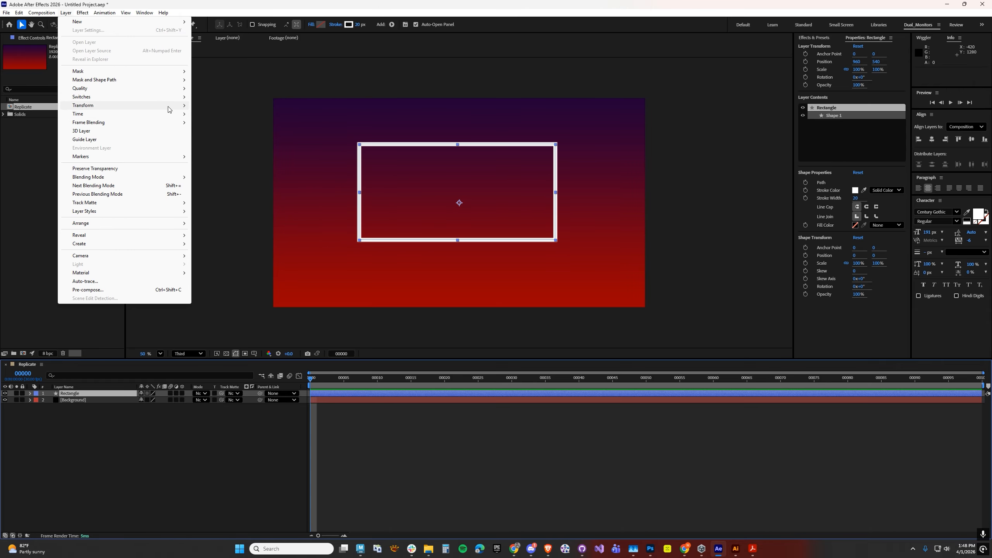
mouse_move(170, 109)
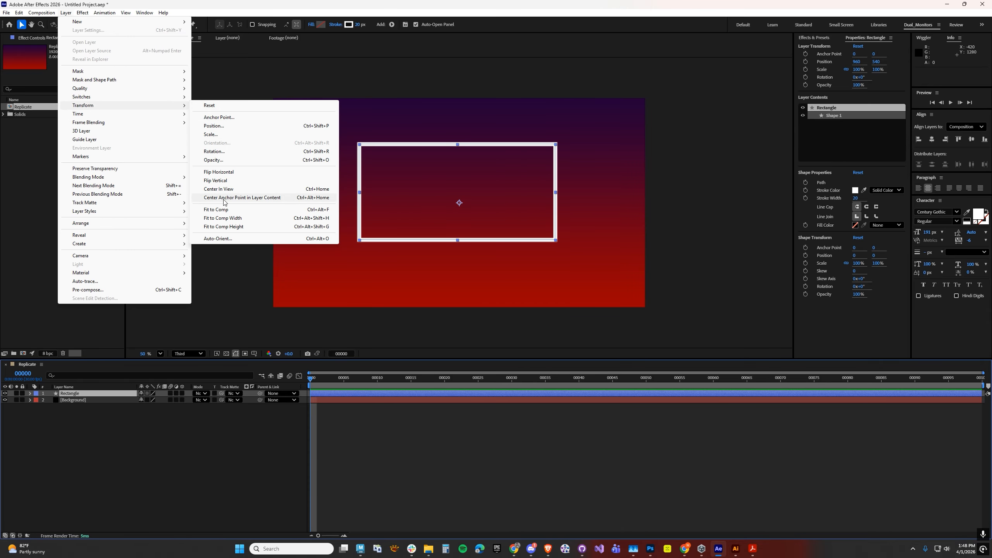
left_click(235, 198)
left_click(66, 13)
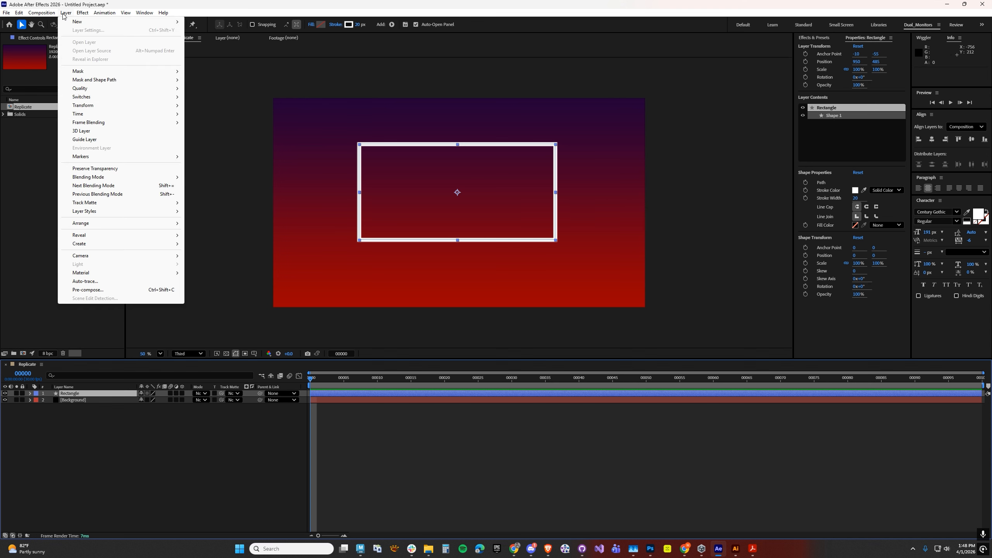
mouse_move(96, 108)
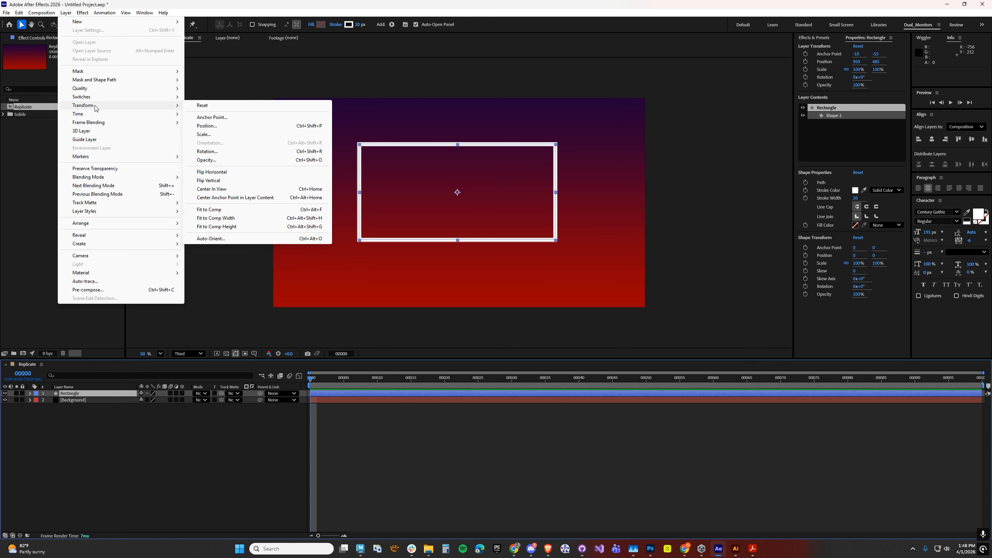
left_click(218, 189)
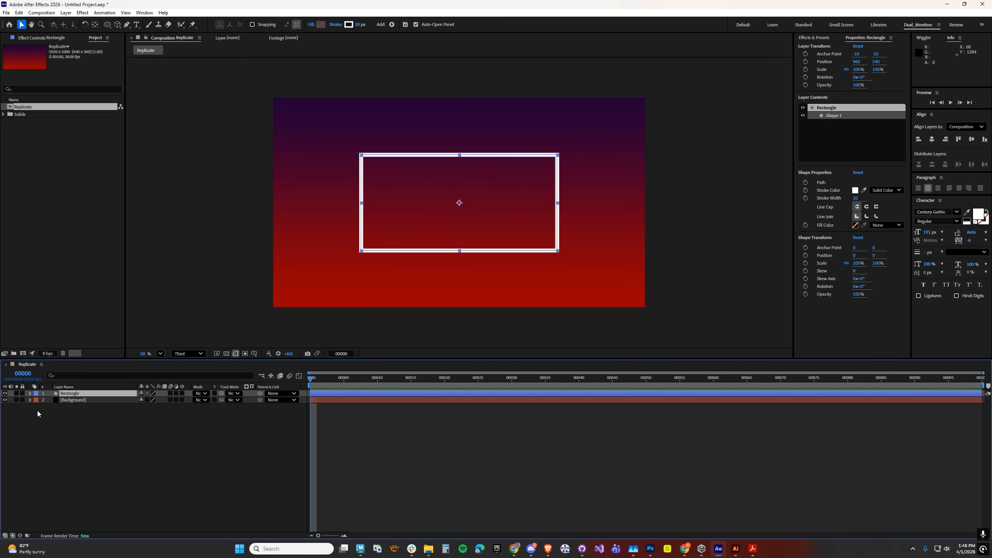
Step: Add Round Corners to the Rectangle layer's contents and set the radius to 117
left_click(31, 393)
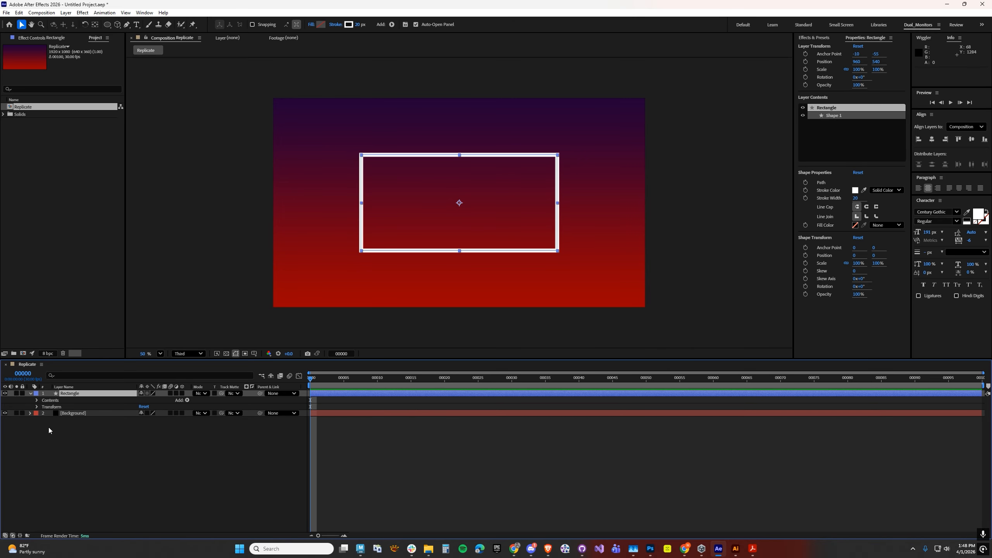
left_click(37, 400)
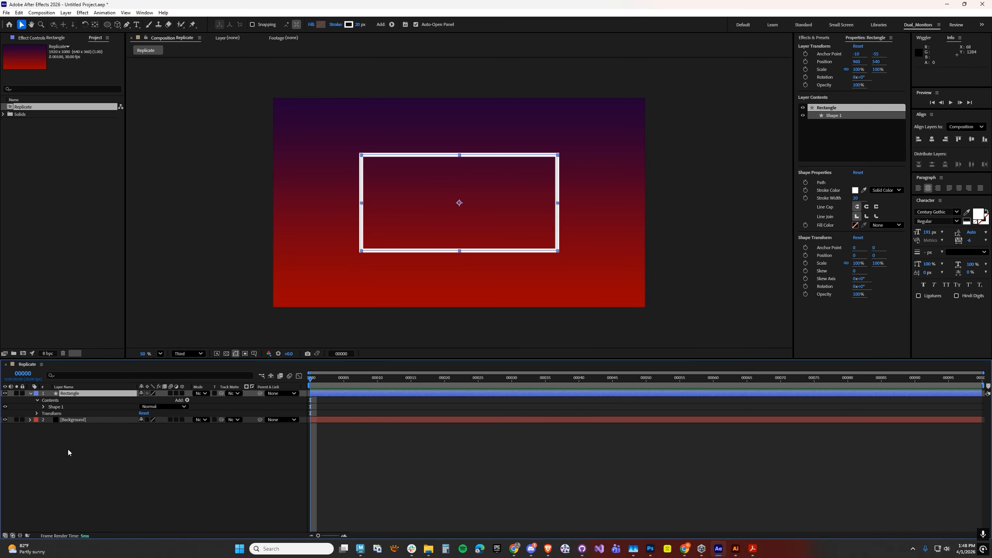
left_click(43, 406)
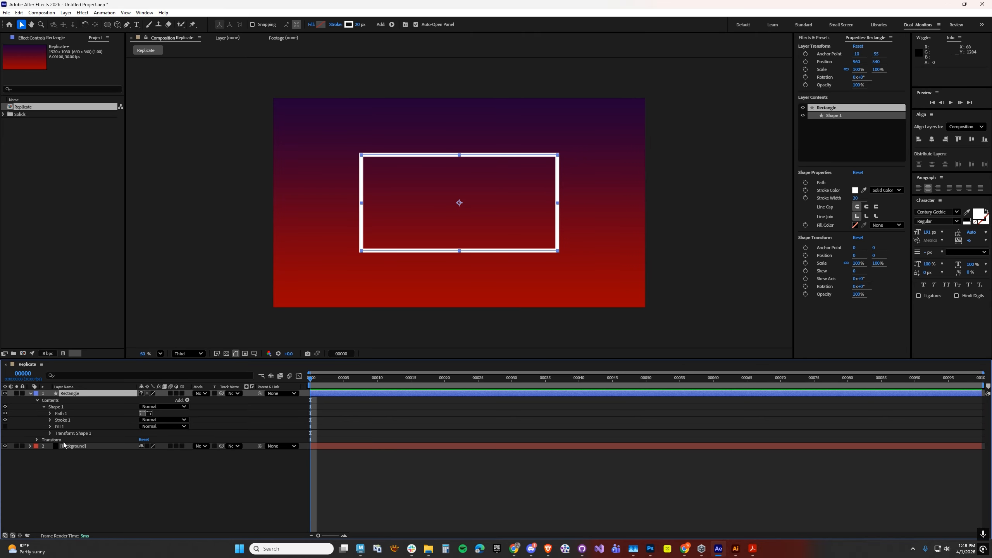
left_click(186, 401)
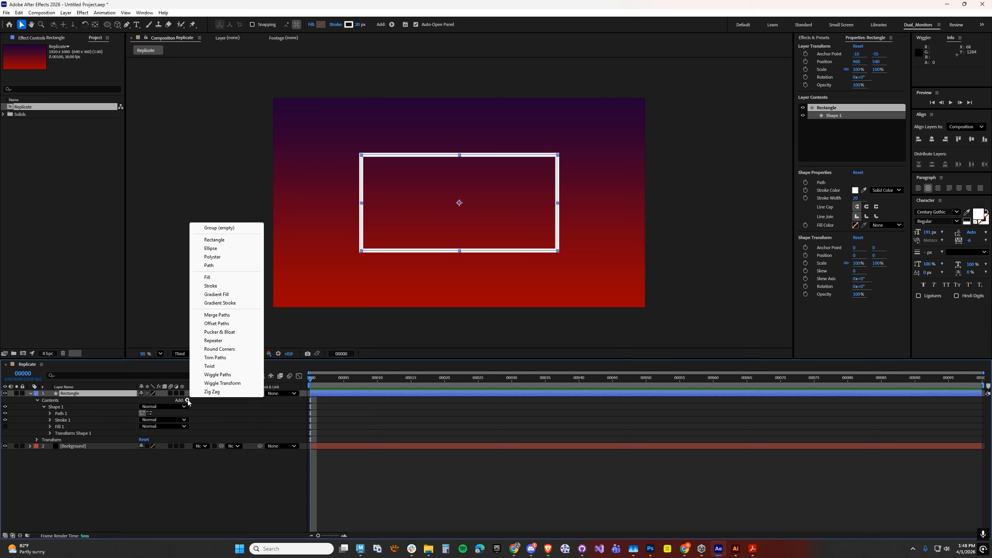
left_click(219, 349)
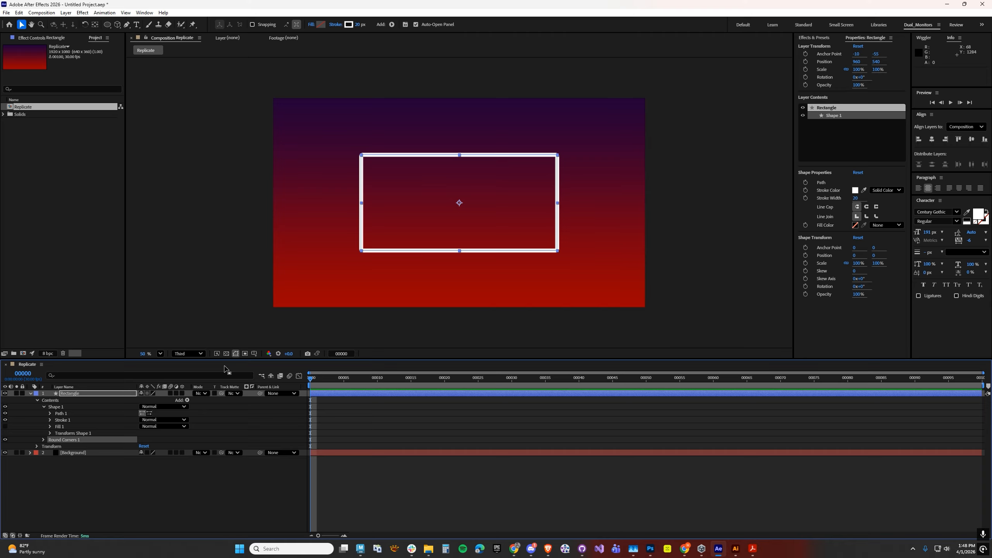
left_click(43, 440)
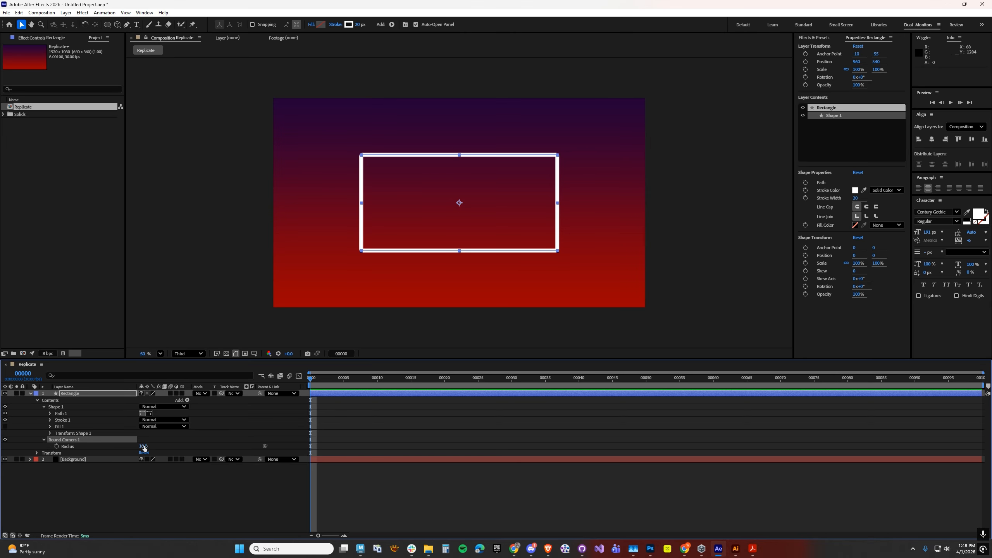
left_click_drag(143, 446, 185, 447)
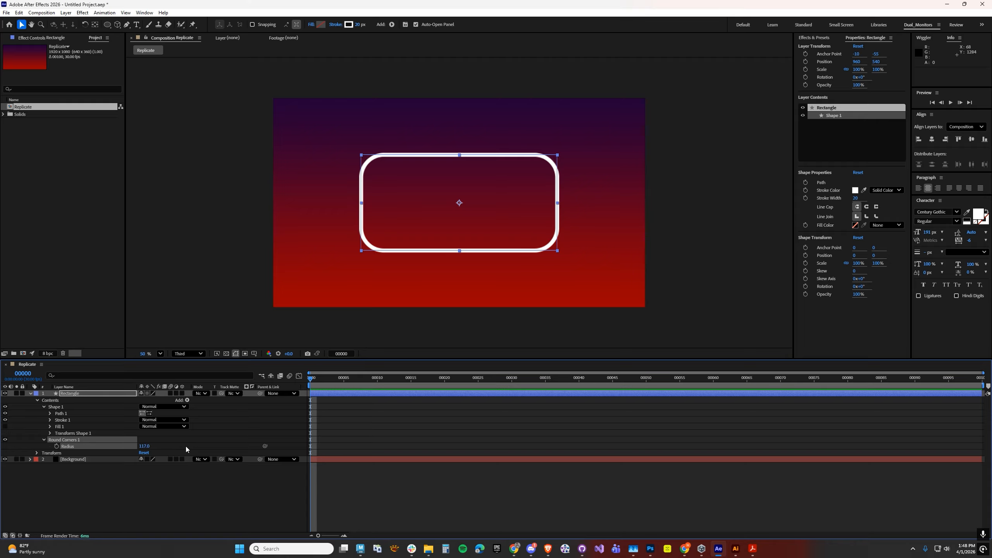
Step: Add Trim Paths to the Rectangle layer's contents and set its End to 55%
left_click(187, 400)
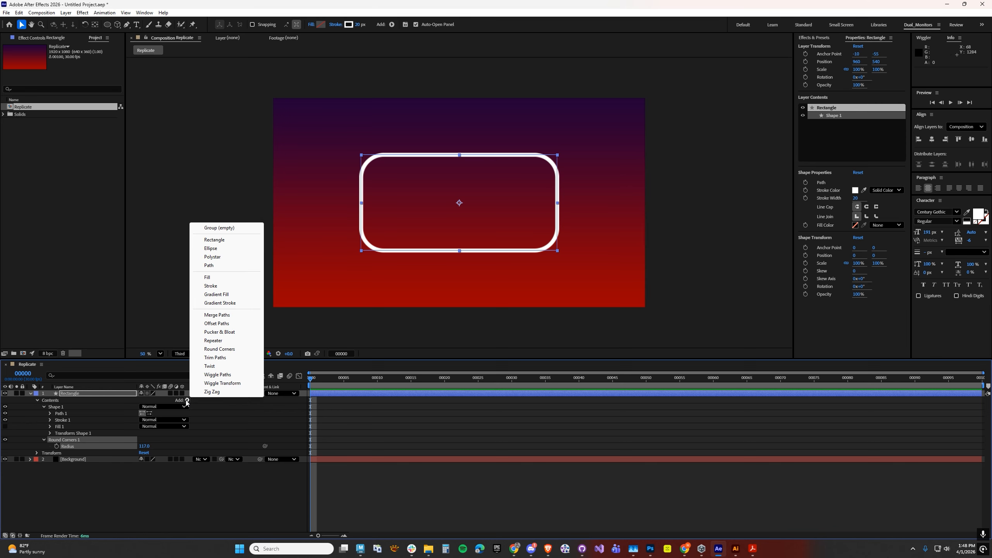
left_click(213, 357)
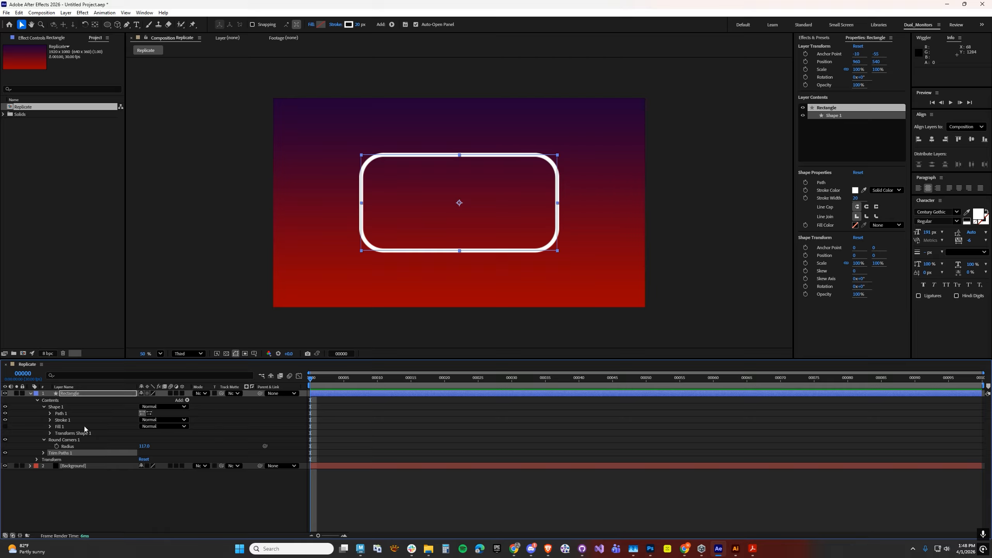
left_click(44, 453)
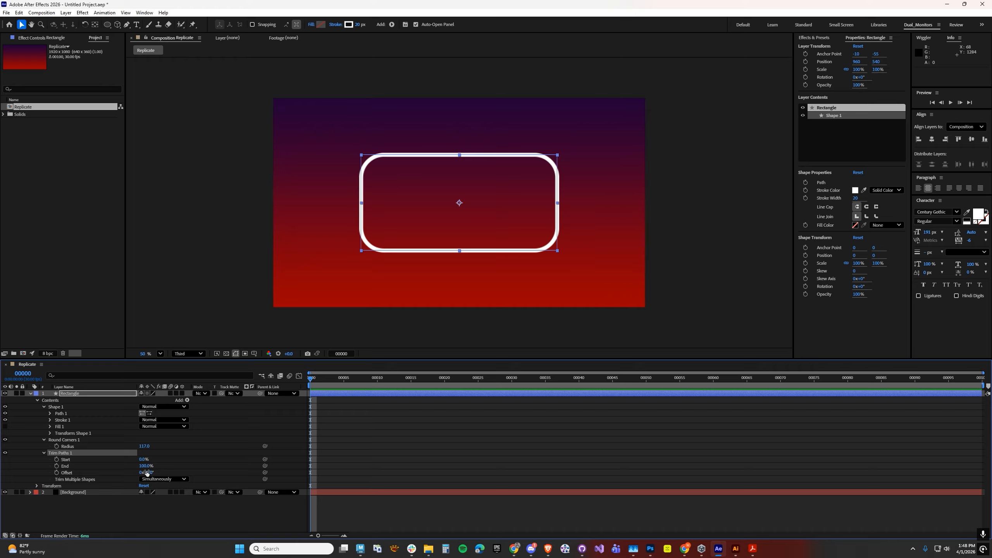
mouse_move(146, 466)
left_mouse_down()
mouse_move(113, 470)
mouse_move(130, 469)
left_mouse_up()
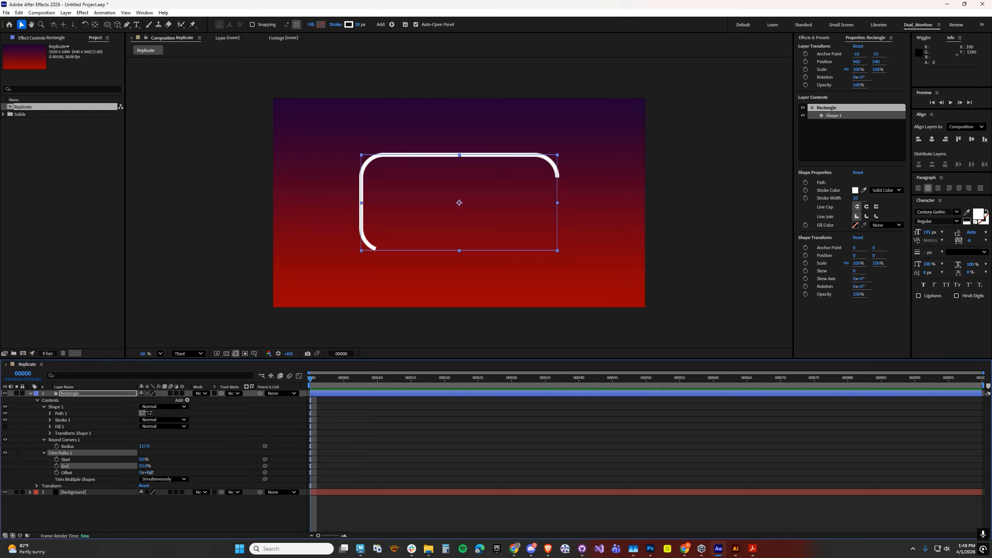
Step: Set the Trim Paths Offset to 73° so the stroke starts at the middle of the rectangle's top edge
left_click_drag(150, 472, 170, 466)
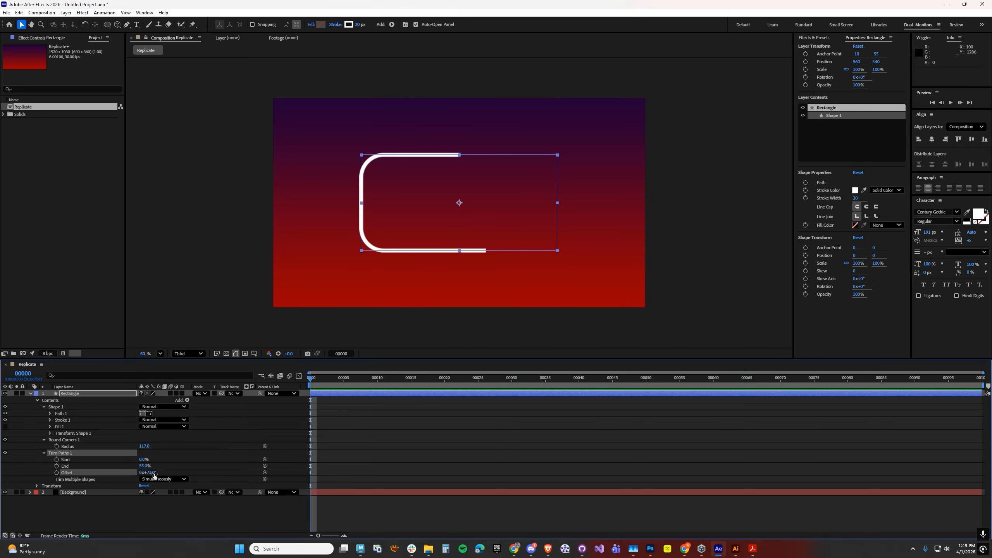
mouse_move(153, 472)
left_mouse_down()
mouse_move(171, 494)
mouse_move(160, 491)
left_mouse_up()
left_click_drag(151, 473, 151, 474)
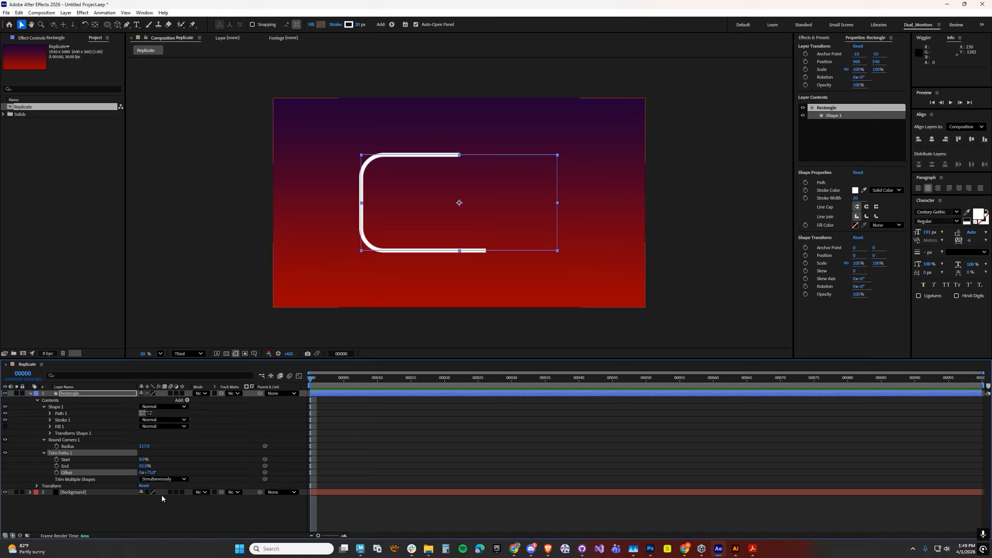
Step: Keyframe the Trim Paths End from 0% at frame 0 to 100% at frame 40 and scrub through the animation
left_click(143, 466)
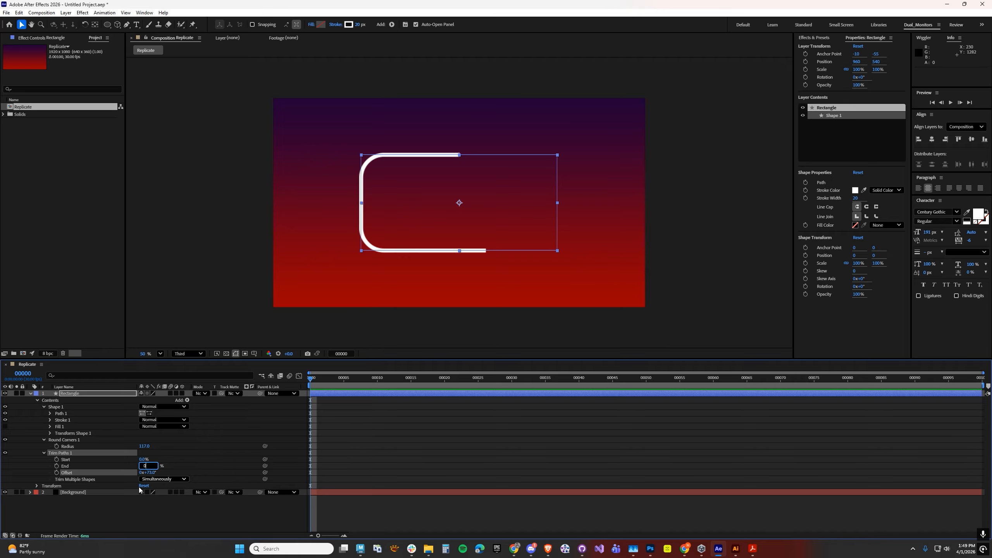
type("0")
key("Return")
left_click(57, 466)
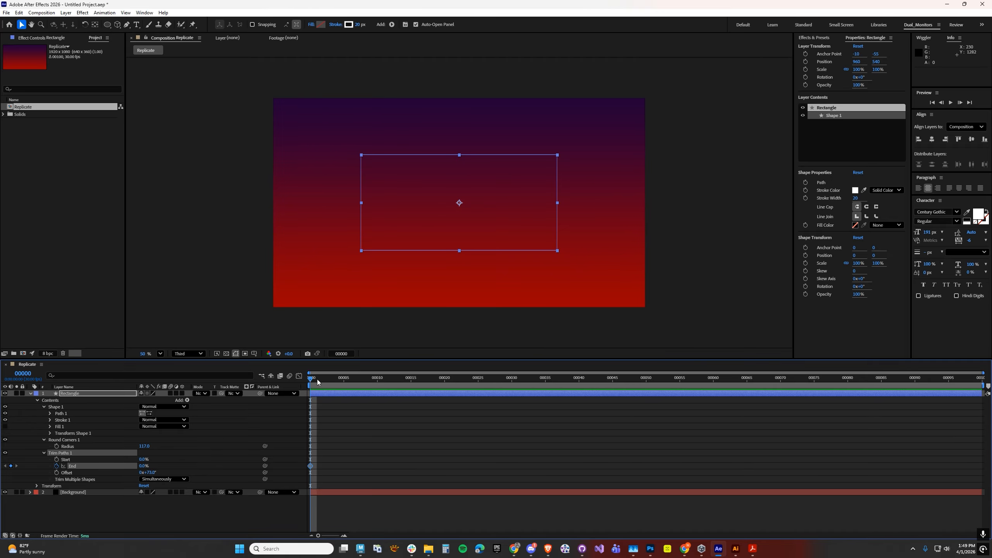
left_click_drag(317, 382, 579, 385)
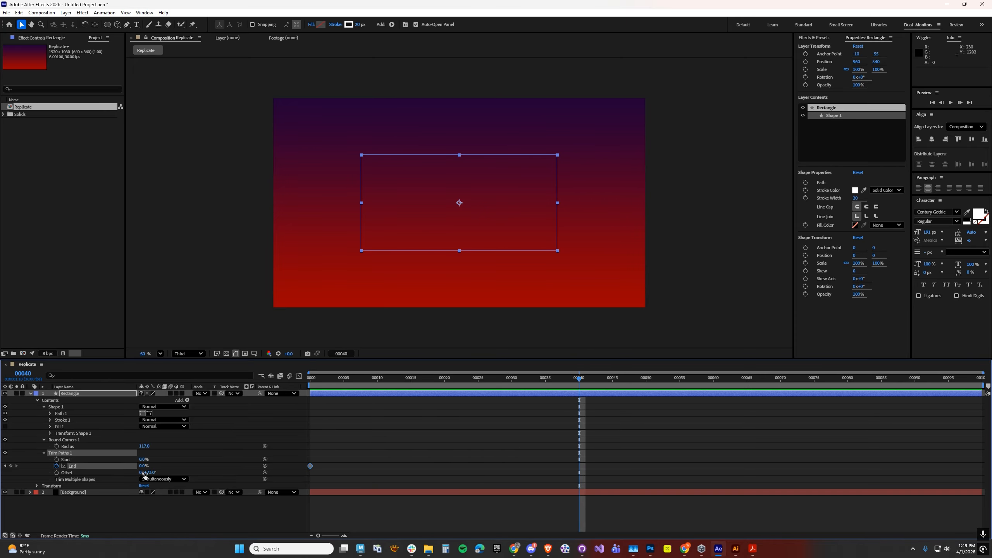
left_click(143, 466)
type("100")
key("Return")
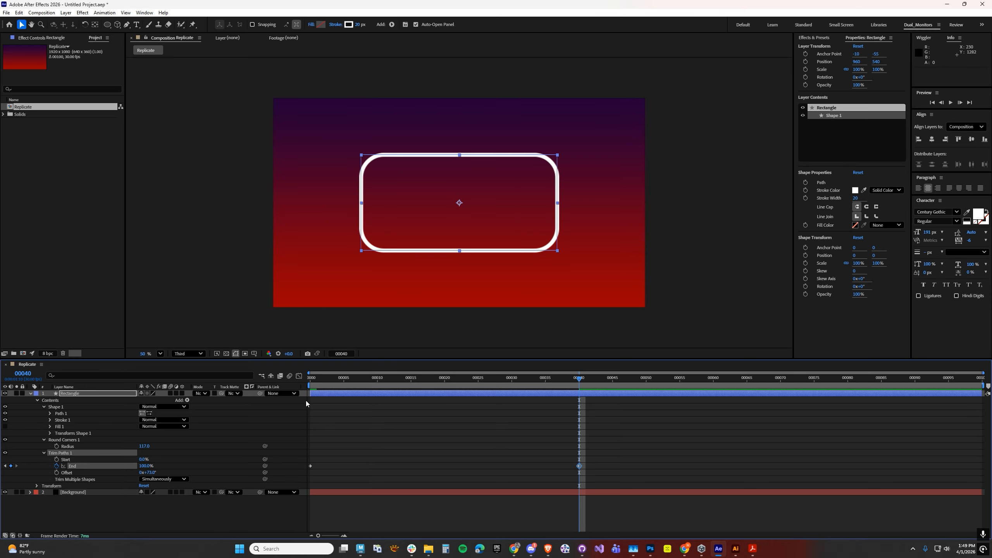
left_click_drag(317, 381, 580, 380)
Step: Ease the End keyframe at frame 40 in the Graph Editor, extending its incoming handle to about frame 20, and return to the layer bars
left_click(298, 376)
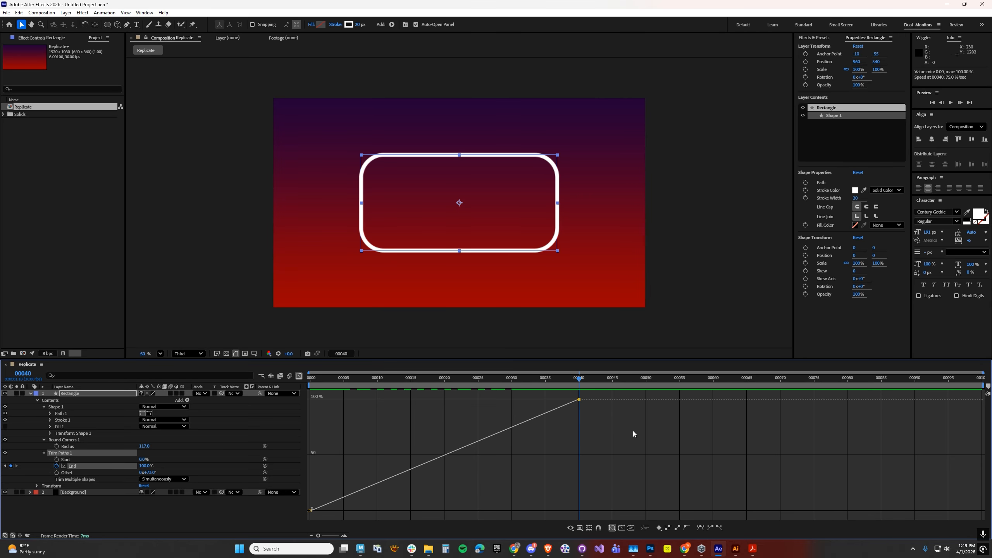
left_click_drag(633, 434, 512, 394)
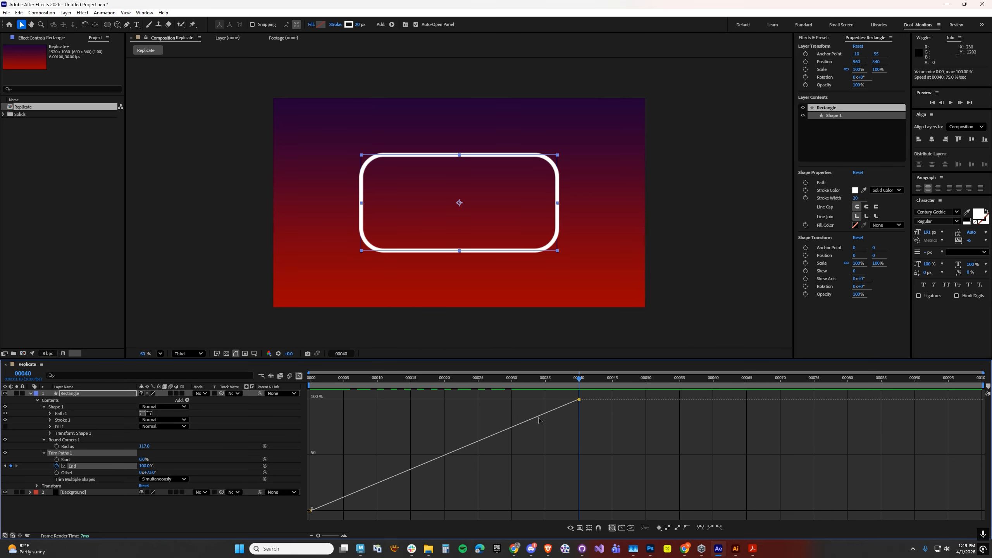
left_click(700, 528)
left_click_drag(489, 401, 446, 402)
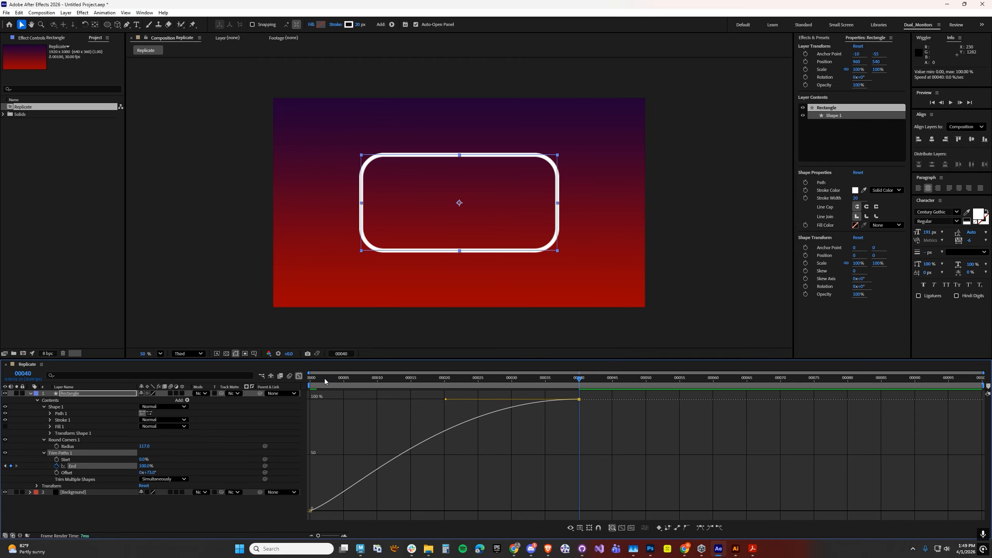
mouse_move(328, 381)
left_mouse_down()
mouse_move(310, 383)
mouse_move(485, 383)
left_mouse_up()
left_click_drag(543, 379, 564, 383)
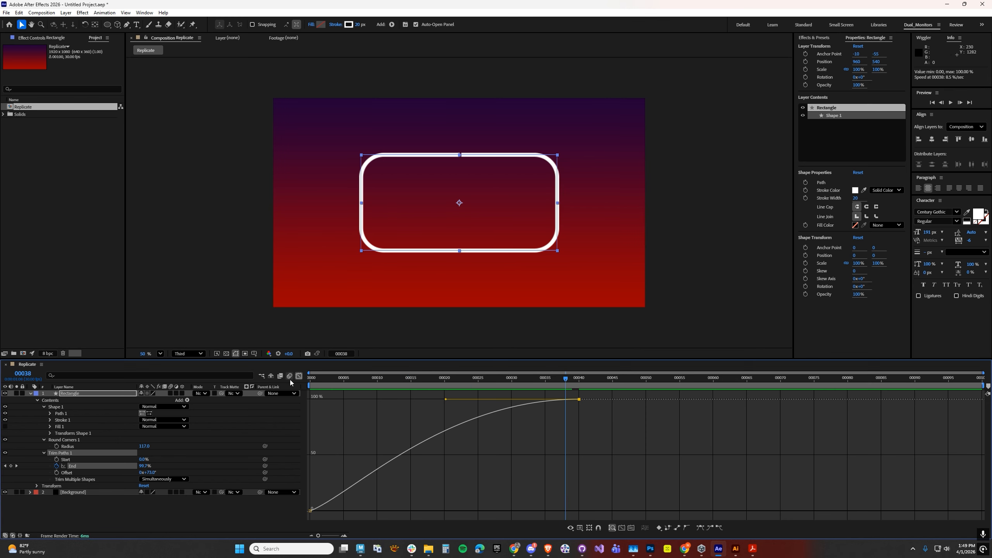
left_click(299, 376)
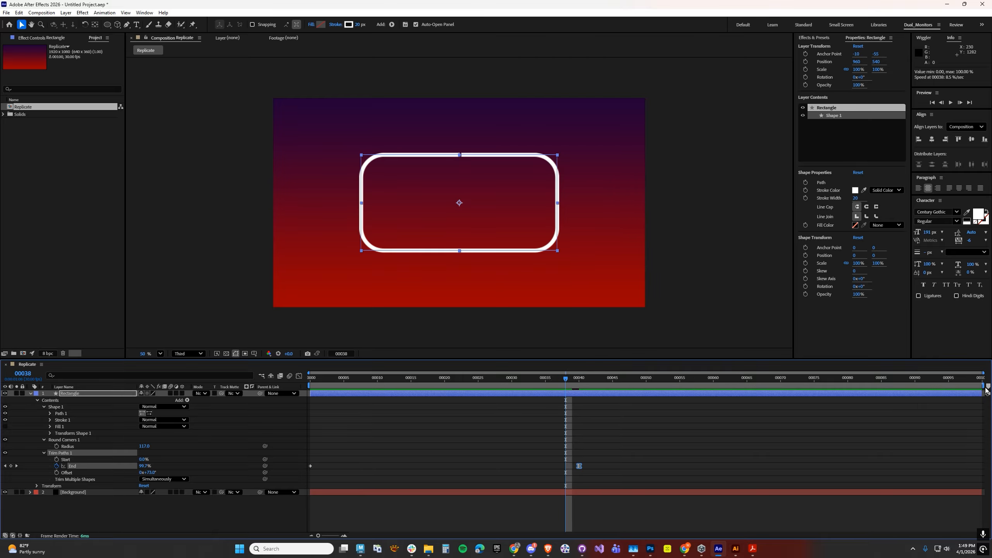
Step: Shorten the work area to 44 frames and play back the stroke animation
left_click_drag(981, 385, 607, 385)
key("space")
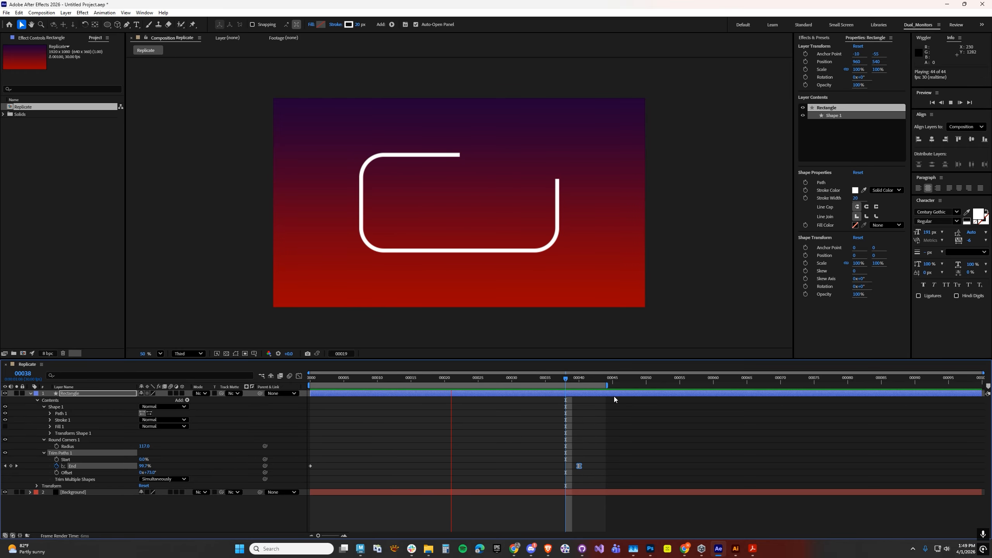
key("space")
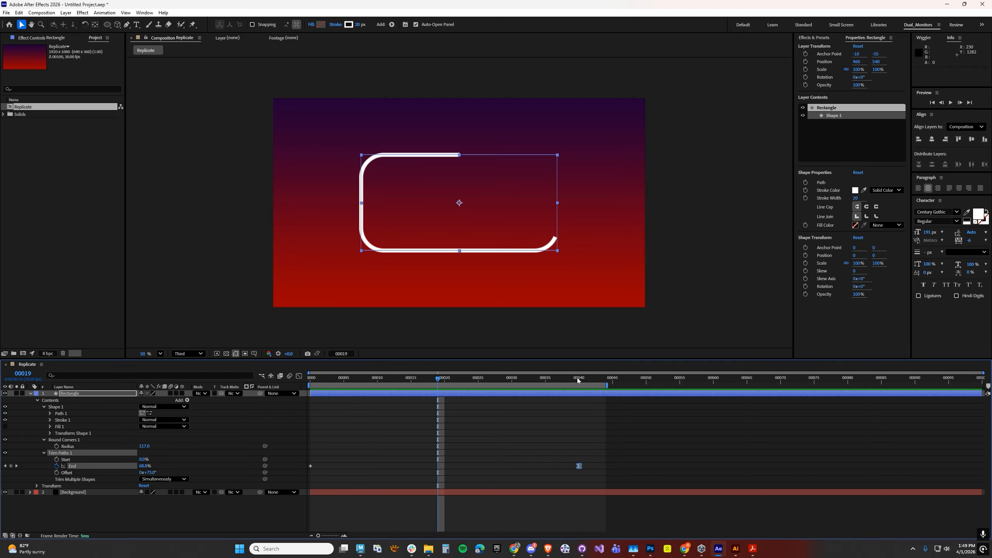
Step: Extend the work area's end to frame 86 and move the current time to frame 45
left_click(576, 377)
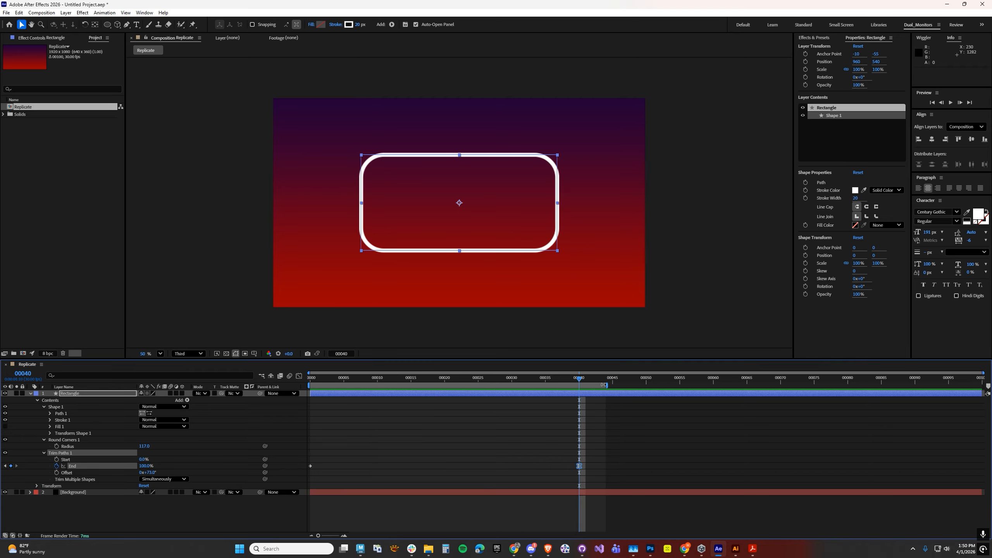
left_click_drag(603, 385, 895, 385)
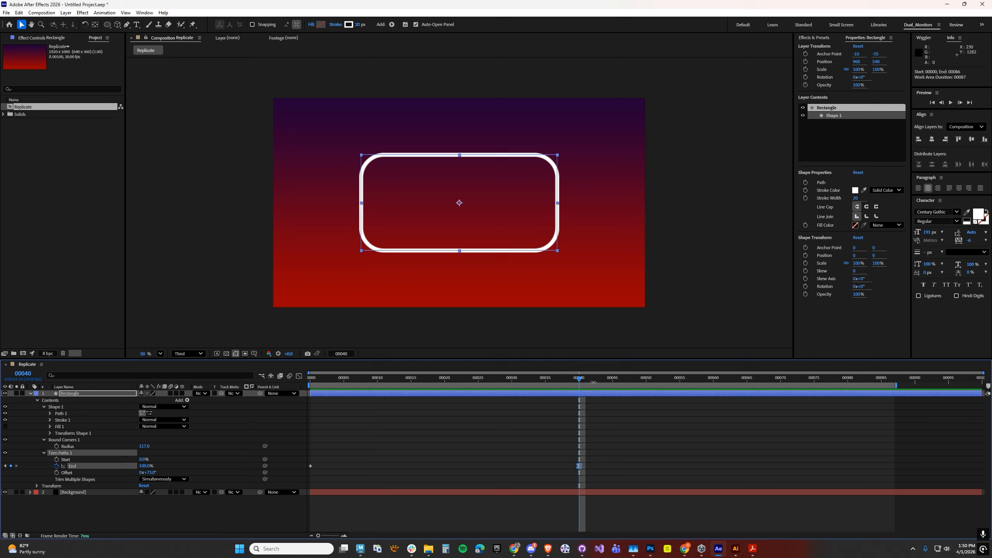
left_click(607, 378)
left_click(612, 379)
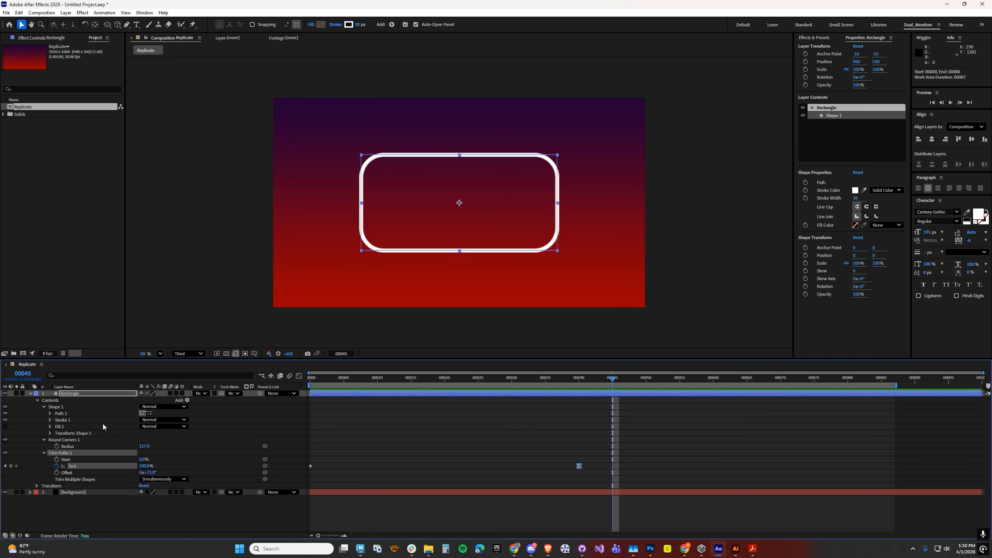
Step: Collapse the Trim Paths and Round Corners properties and add a Repeater to the Rectangle layer's contents
left_click(44, 453)
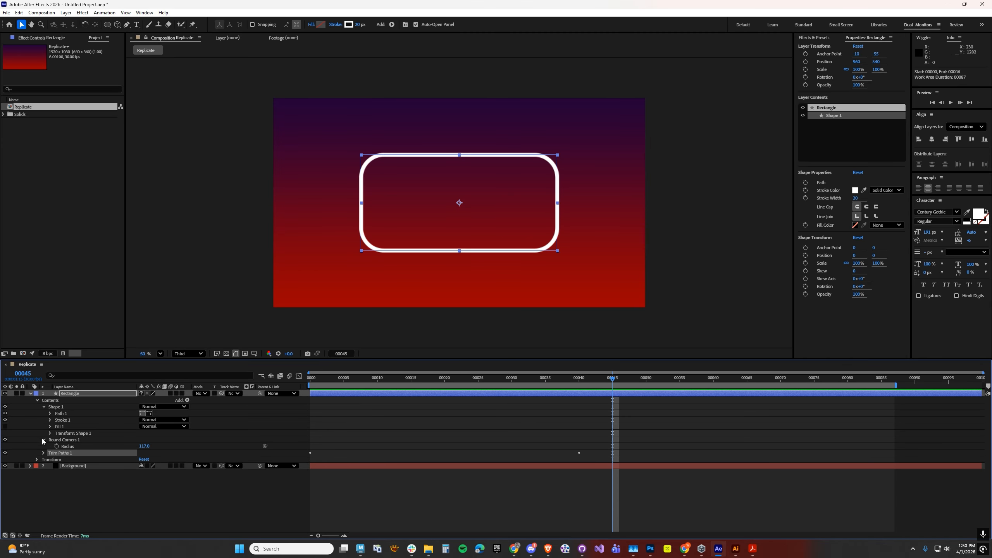
left_click(43, 439)
left_click(187, 401)
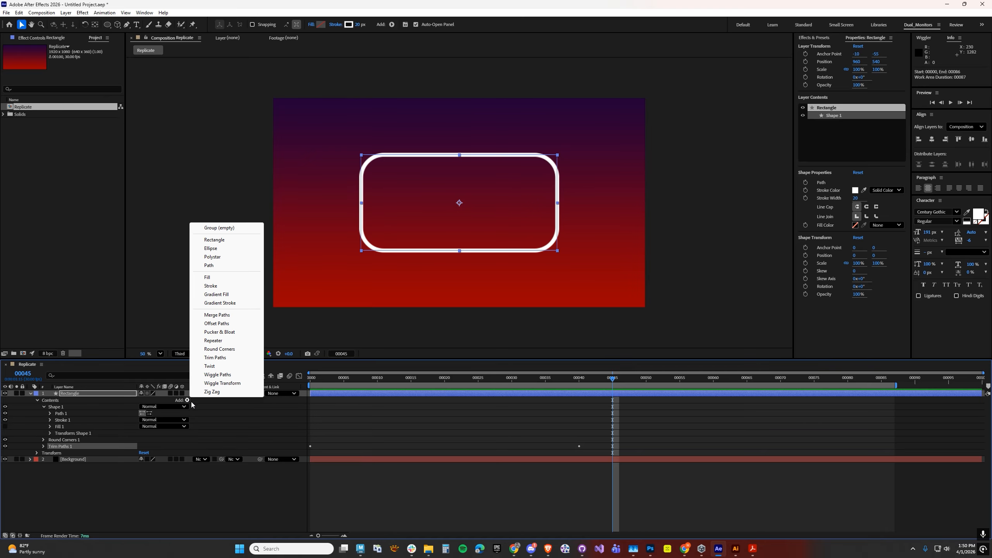
left_click(203, 341)
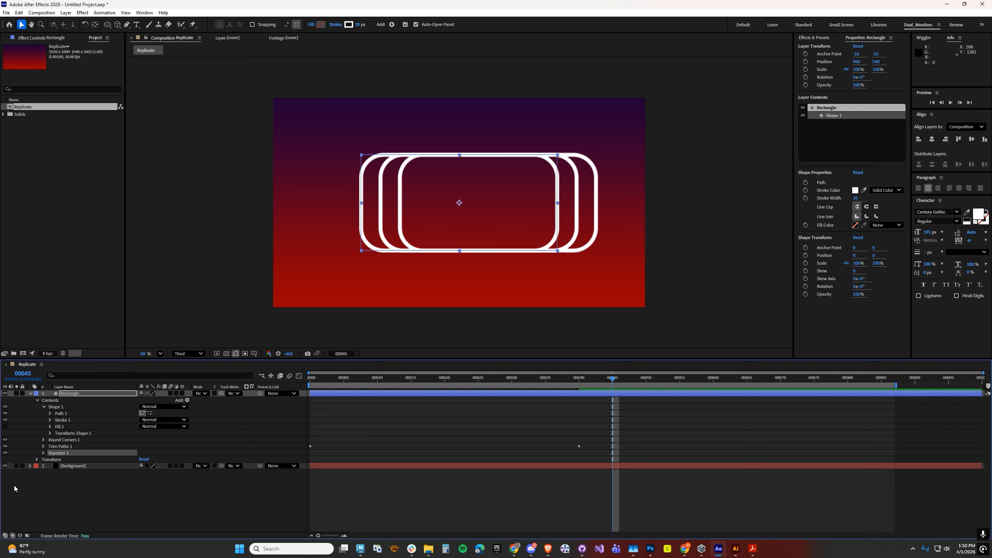
Step: Set the Repeater's transform Position to 0, 0 and its Copies to 6
left_click(44, 453)
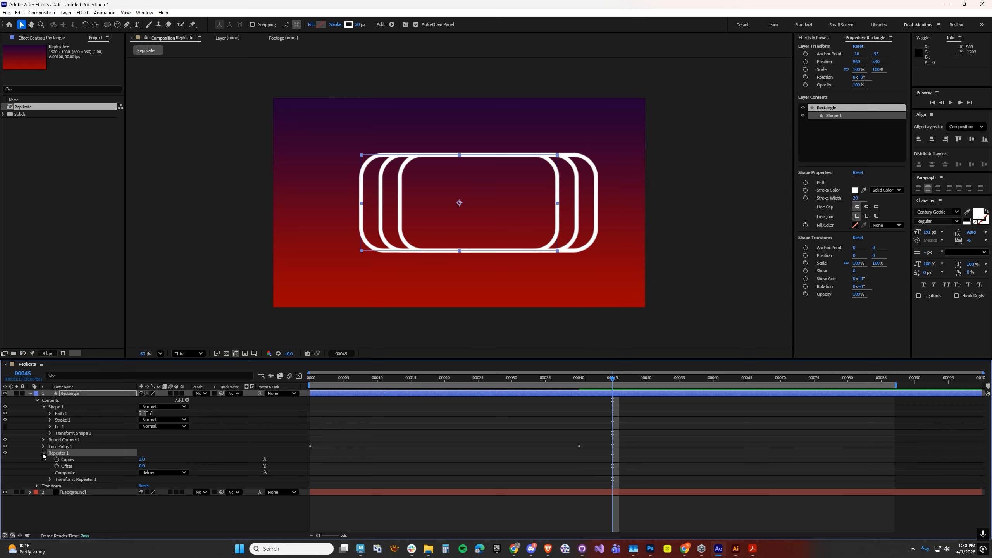
left_click(49, 479)
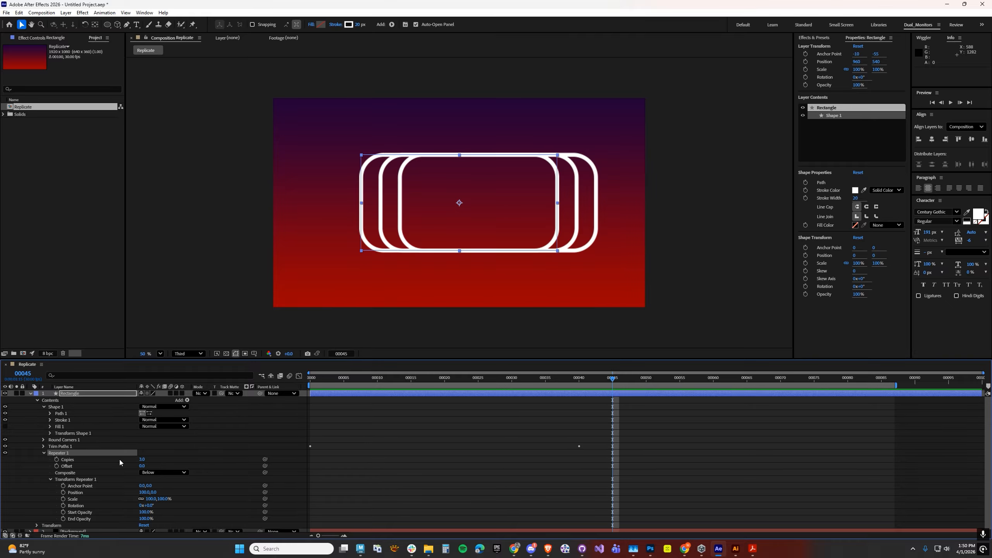
scroll(119, 459, "down", 1)
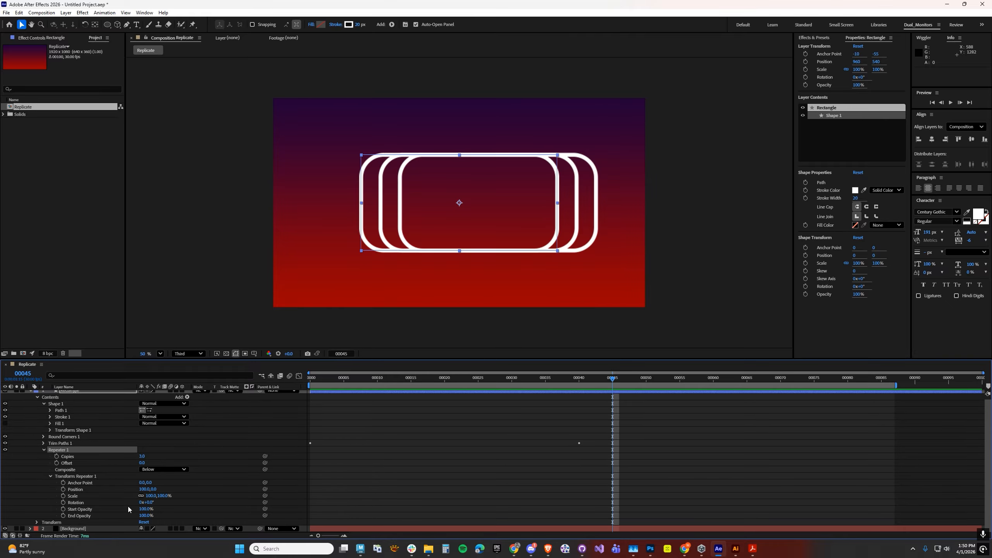
left_click(143, 489)
type("0")
key("Return")
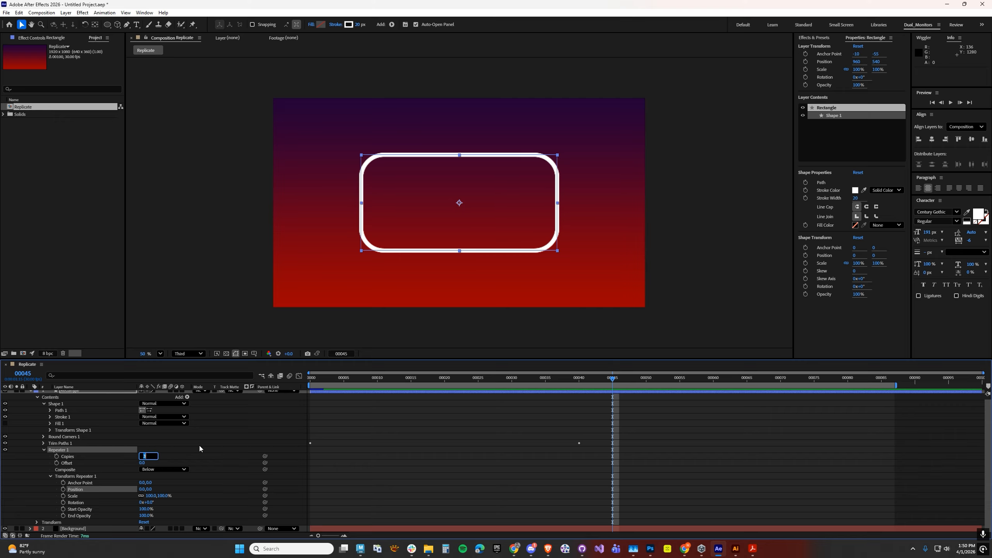
type("6")
key("Return")
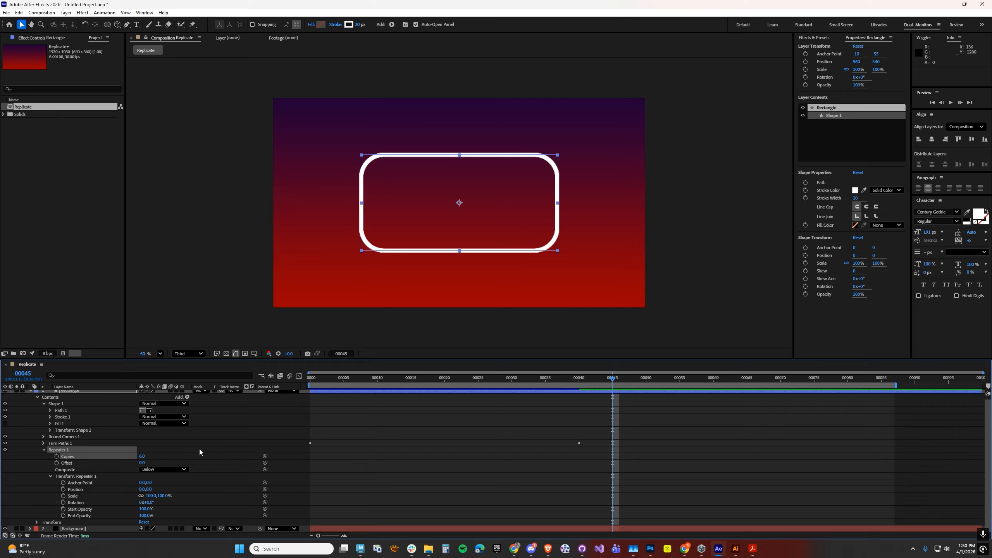
Step: Set the Repeater's Scale to 140% and its Offset to -3
left_click(149, 496)
type("14")
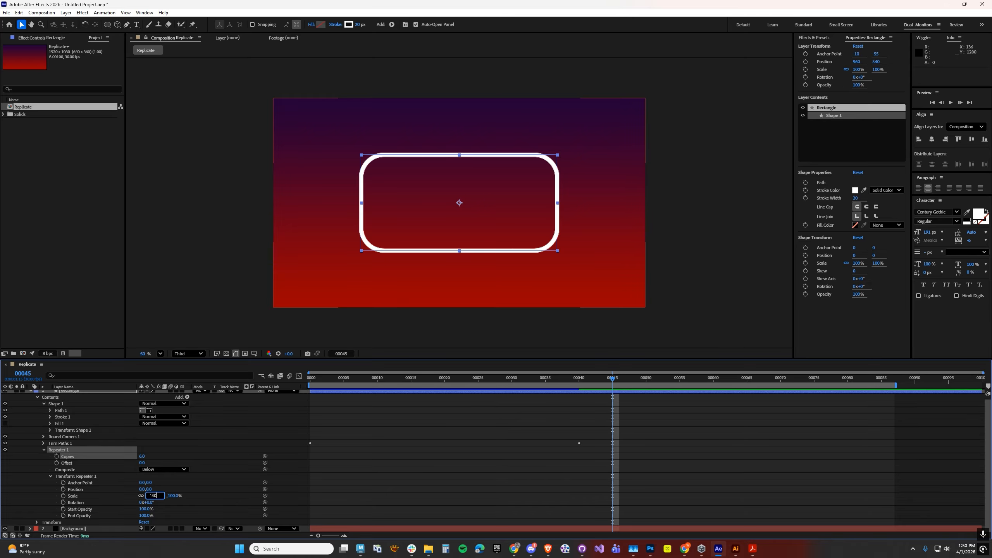
type("0")
key("Return")
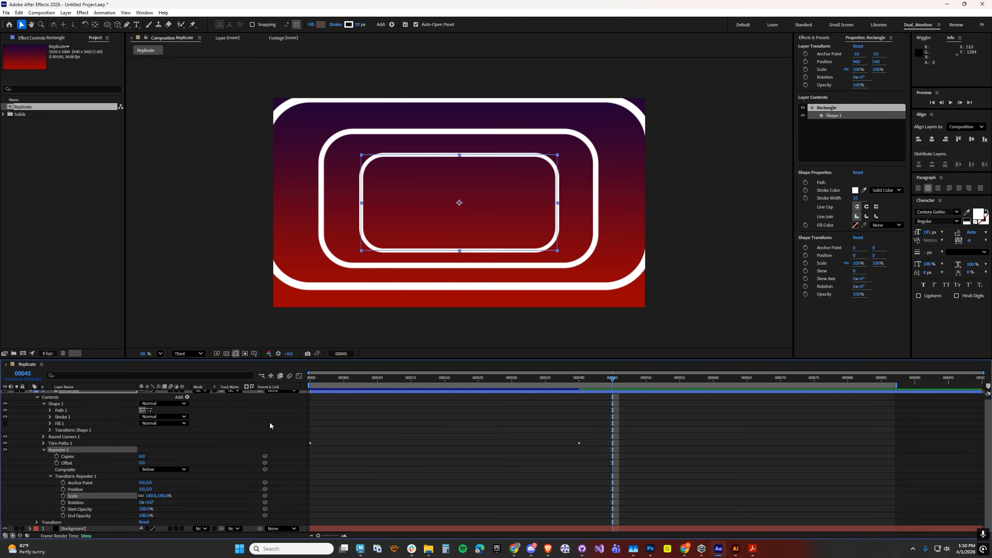
left_click_drag(141, 463, 139, 463)
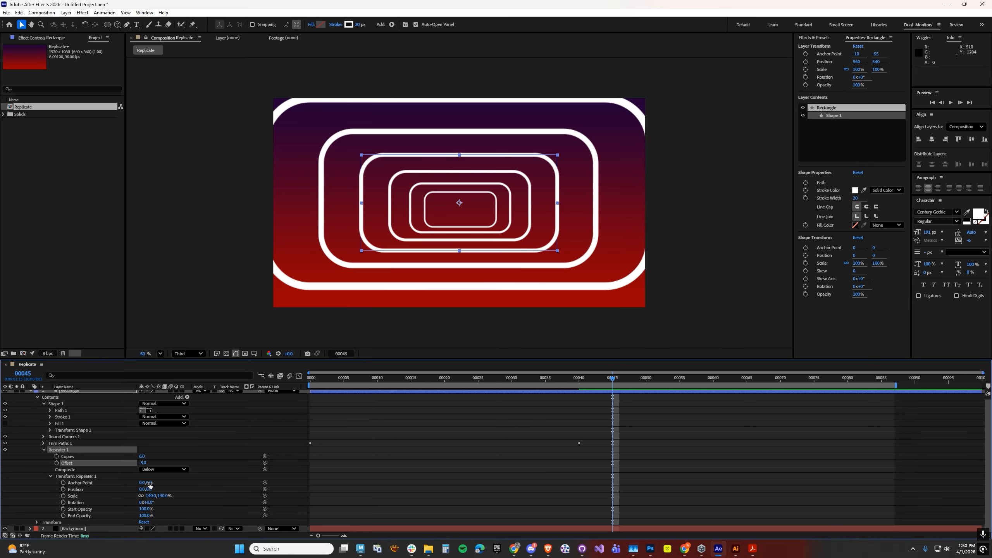
Step: Set the Repeater's Anchor Point to -15, -54 and its End Opacity to 0%
left_click_drag(148, 482, 149, 462)
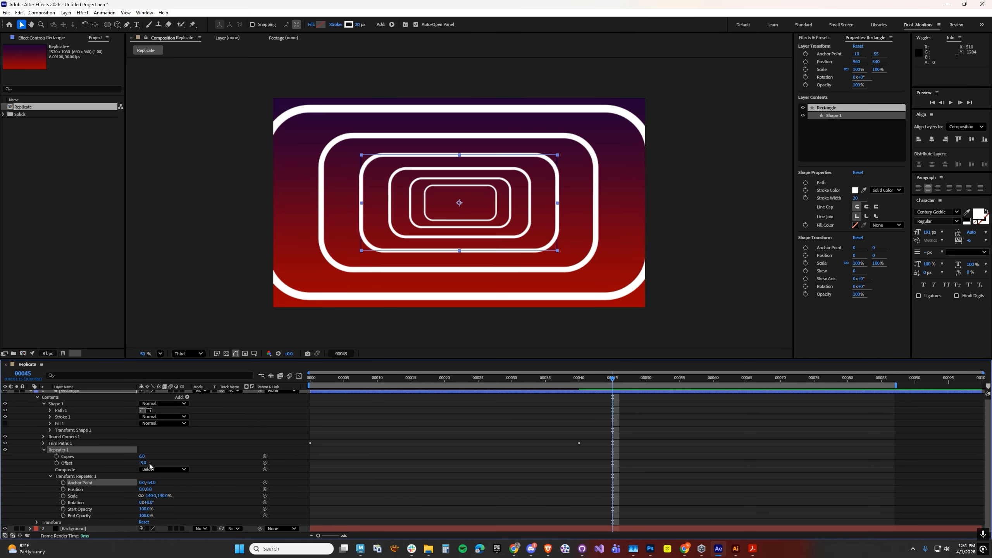
left_click_drag(142, 482, 135, 482)
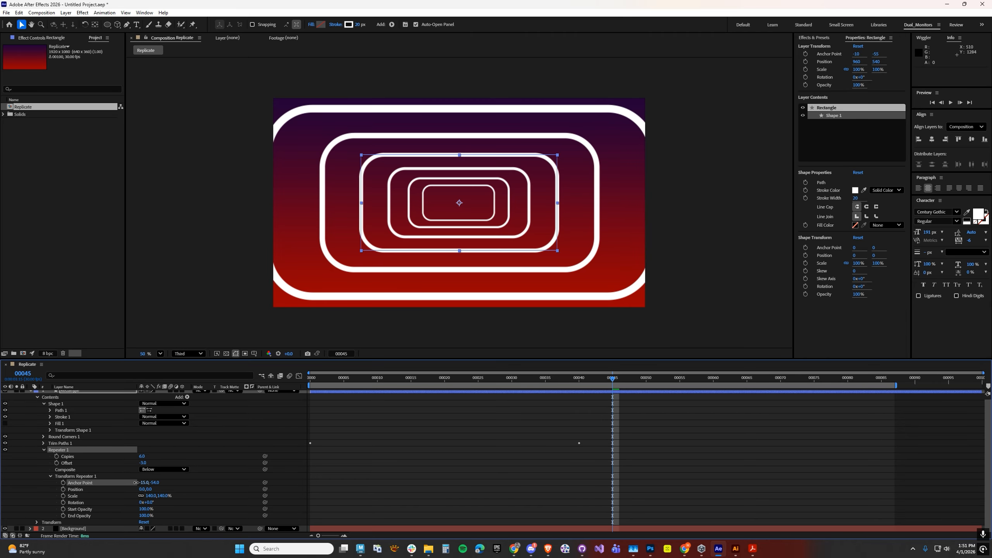
left_click(141, 515)
type("0")
key("Return")
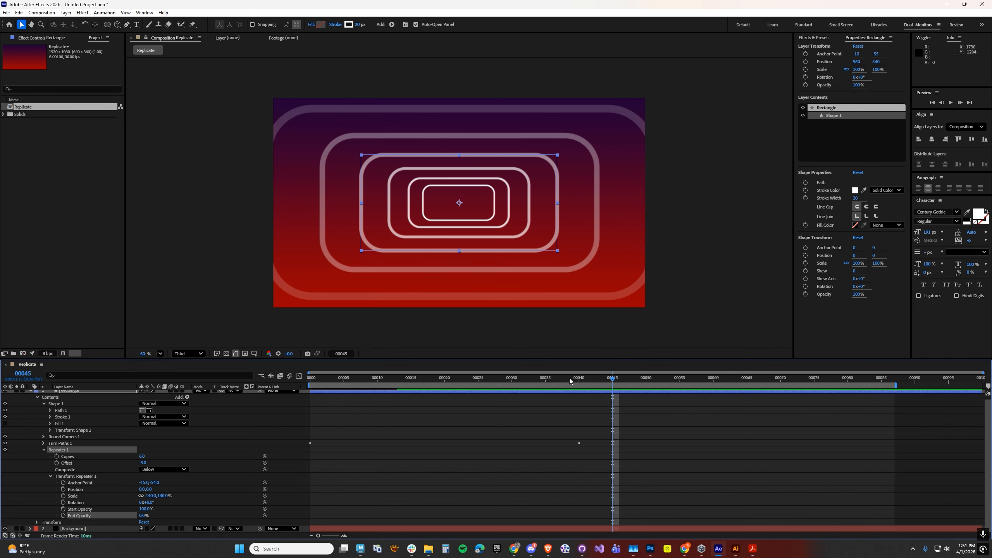
Step: Set the Repeater's Offset back to 0 and its Scale back to 100%
left_click(144, 463)
type("0")
key("Return")
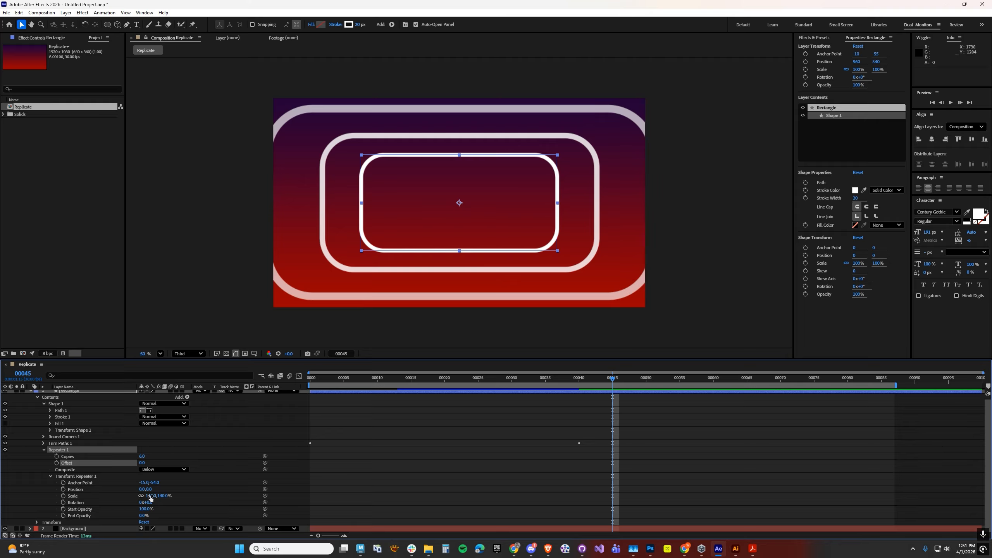
left_click(151, 495)
double_click(150, 494)
type("100")
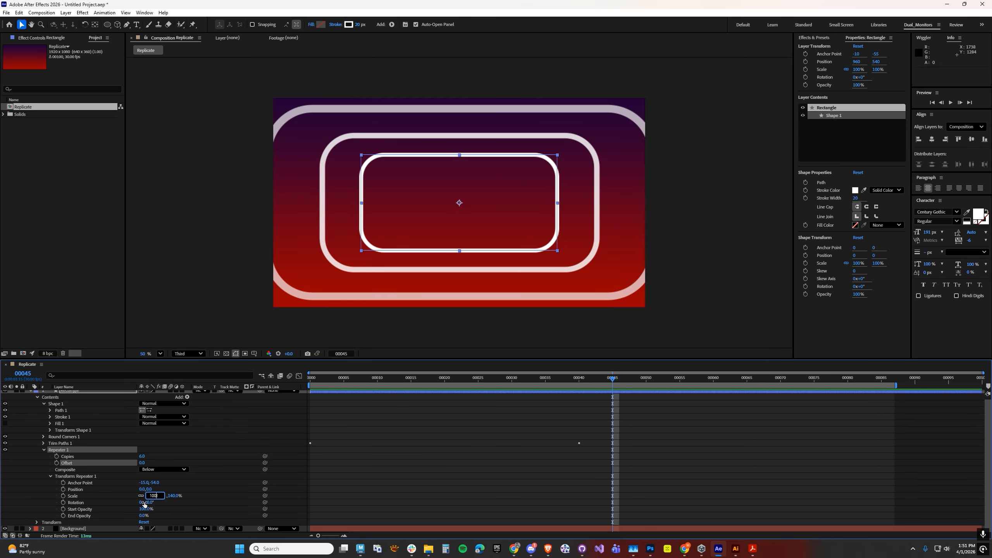
key("Return")
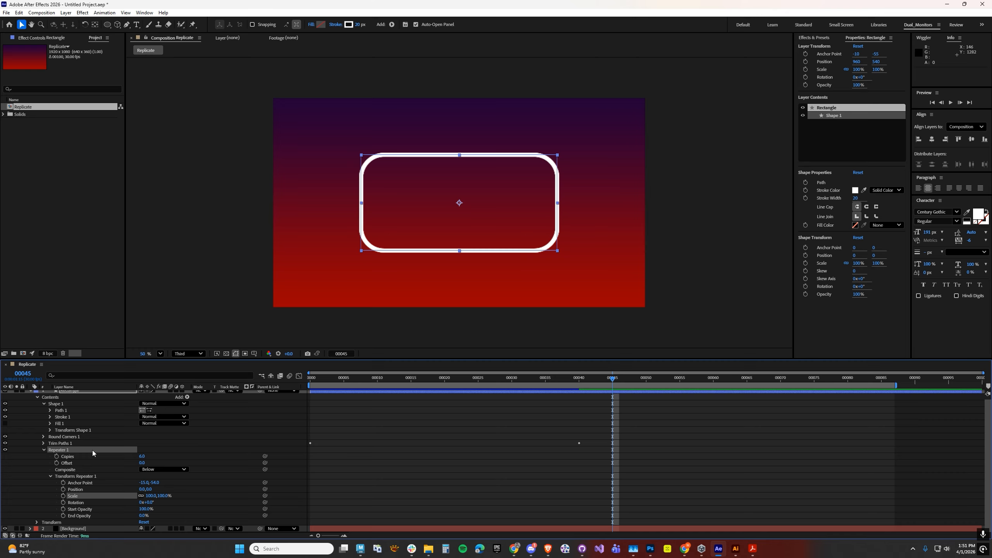
Step: Start keyframing the Repeater's Scale, Copies and Offset at frame 45
left_click(63, 495)
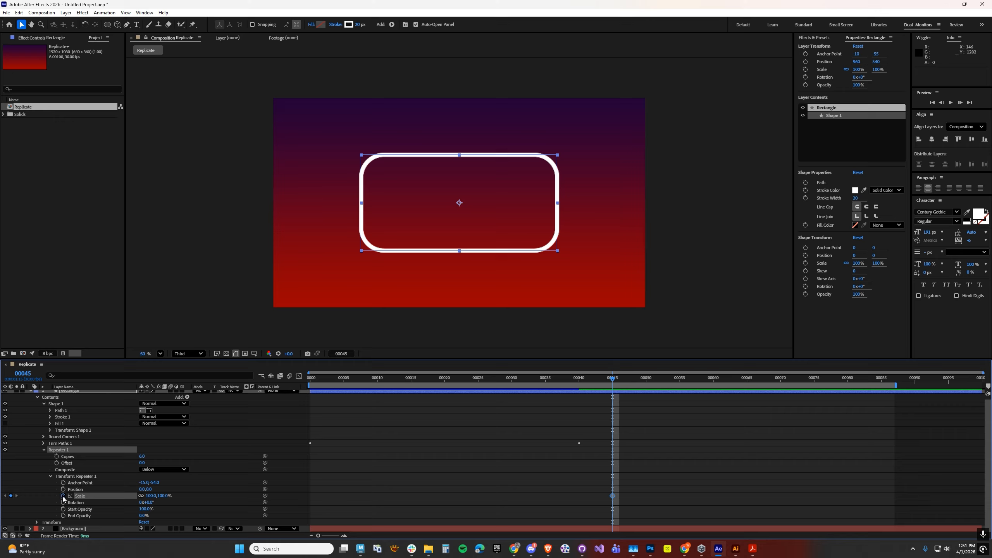
left_click(56, 457)
left_click(56, 462)
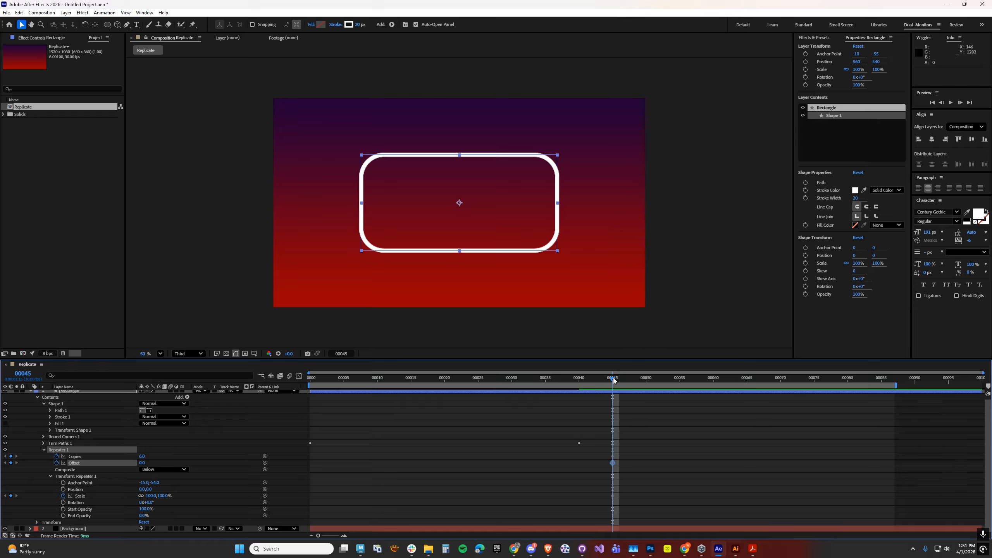
Step: Try 0 for the Repeater's Copies keyframe at frame 45, then set it to 1
left_click(141, 456)
type("1")
key("Return")
left_click(142, 456)
type("0")
key("Return")
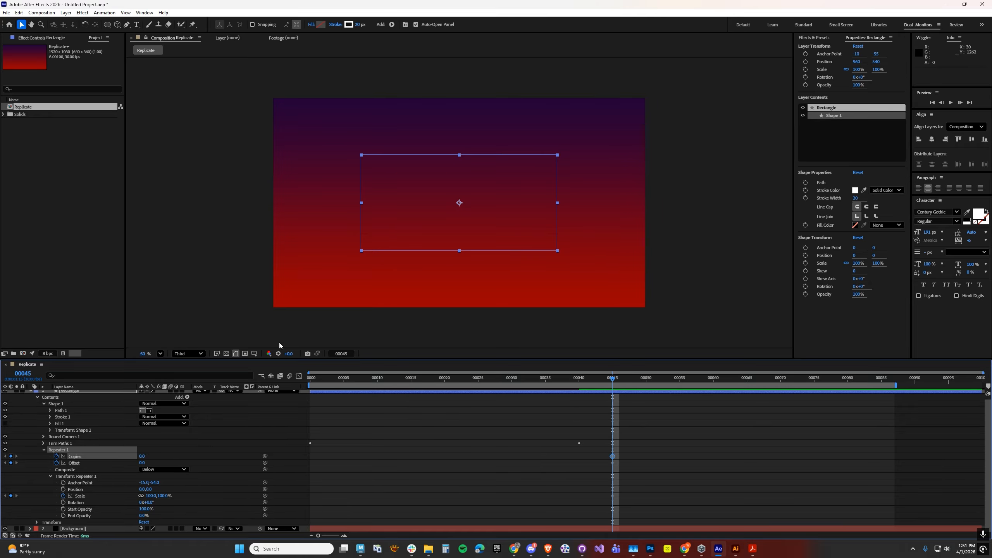
left_click(142, 456)
type("1")
key("Return")
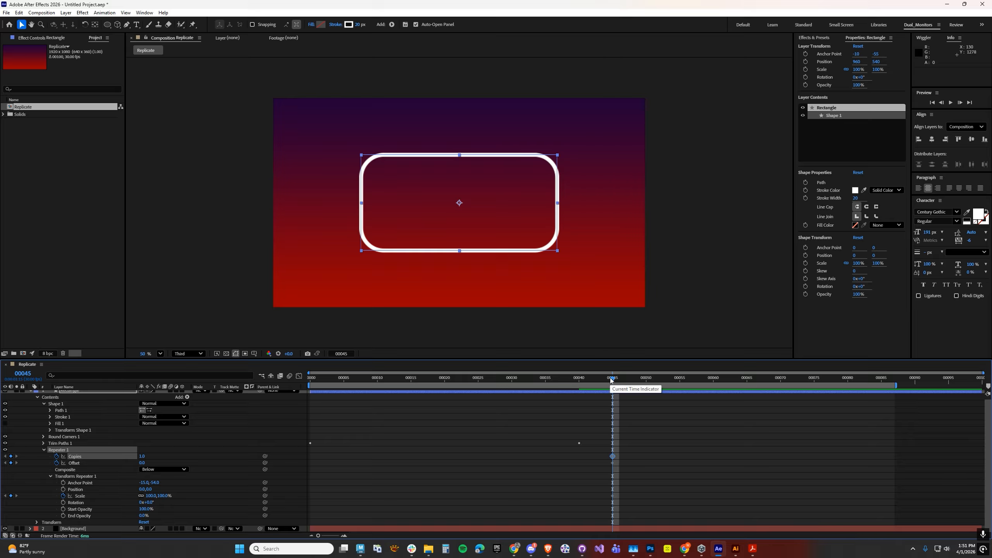
Step: At frame 55, keyframe the Repeater's Copies at 6, Offset at -3 and Scale at 150%
left_click_drag(610, 378, 680, 381)
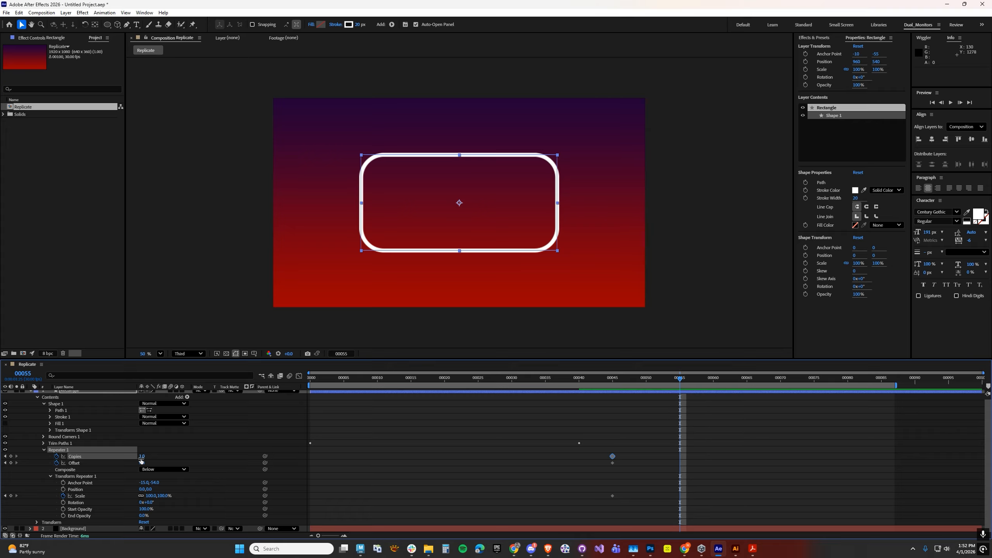
left_click(142, 456)
type("6")
key("Return")
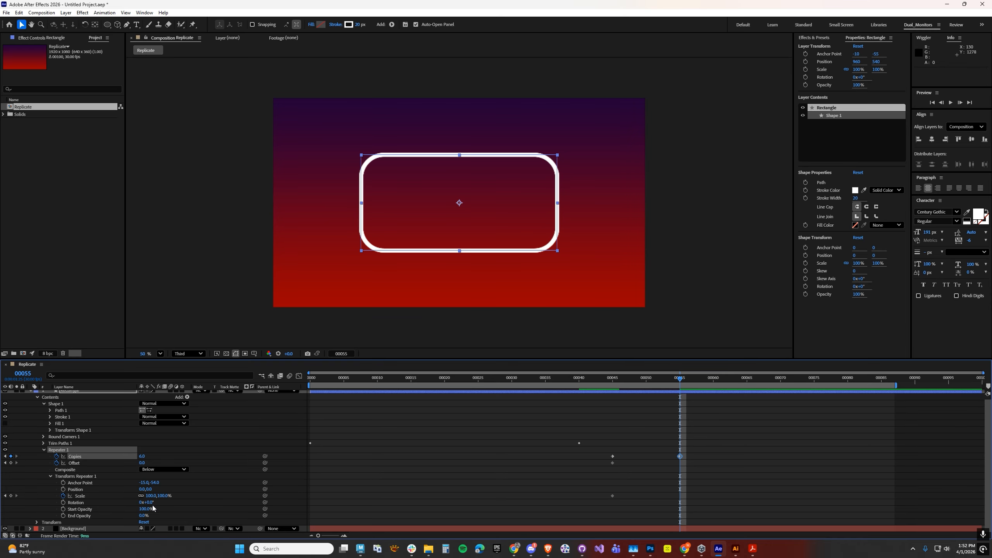
left_click(142, 462)
type("-3")
key("Return")
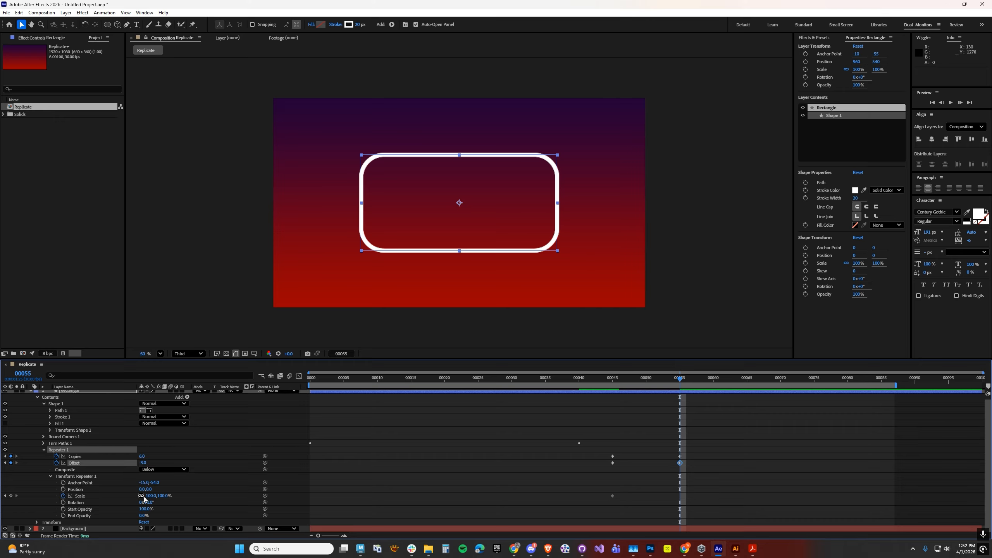
left_click(151, 495)
type("140")
key("Return")
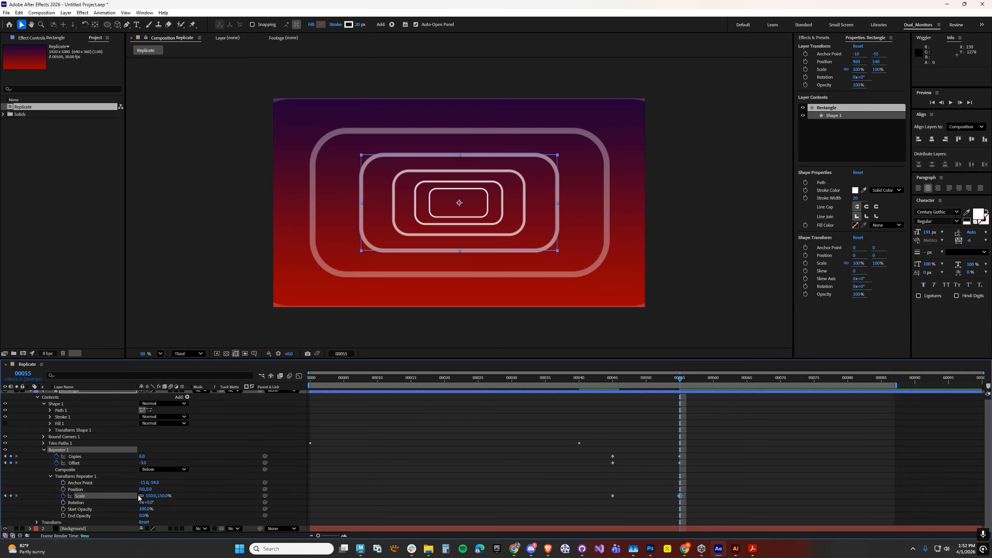
Step: Scrub through the expansion from frame 45 and keyframe the Repeater's Scale at 160% on frame 75
left_click_drag(610, 380, 677, 389)
left_click_drag(678, 391, 815, 390)
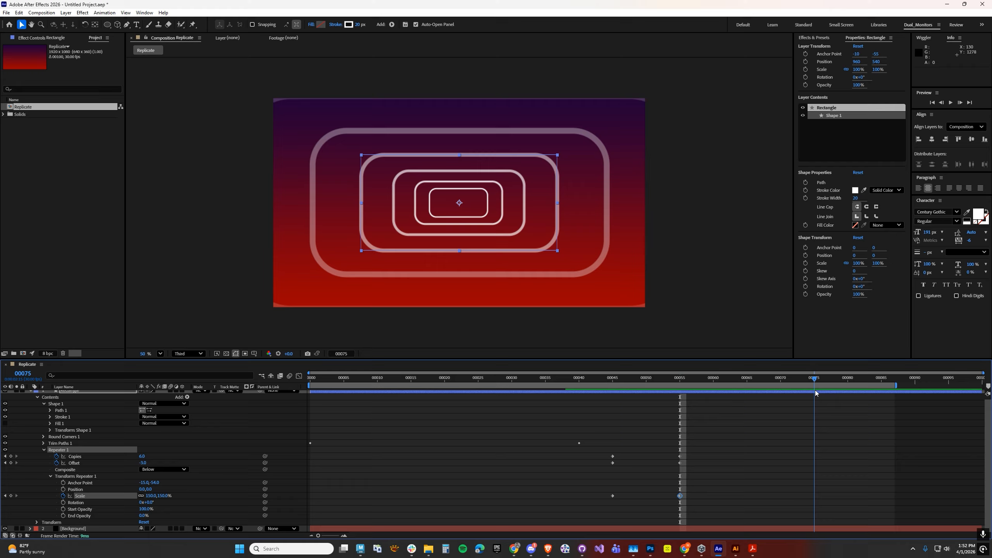
left_click(150, 496)
type("160")
key("Return")
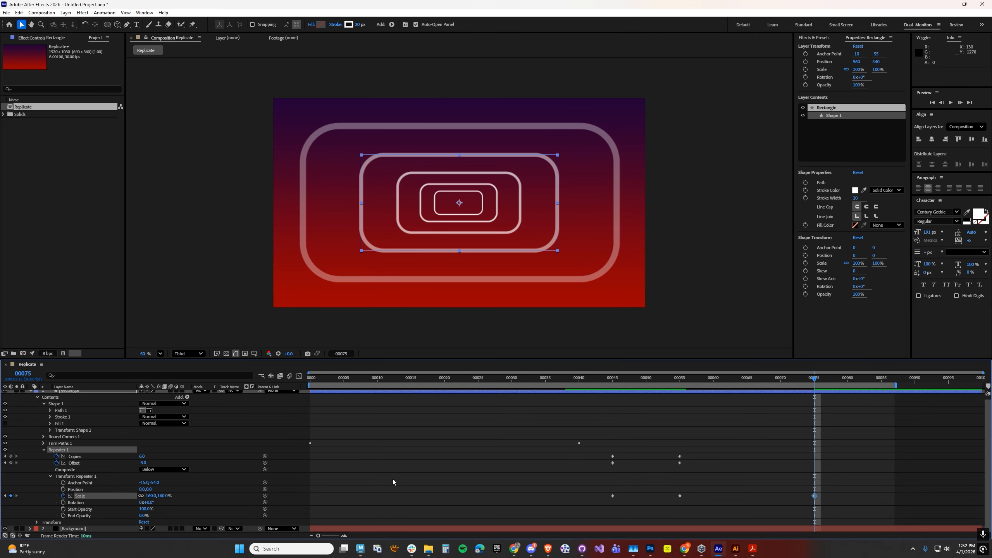
Step: At frame 85, keyframe the Repeater's Scale at 100% and its Offset at 0
left_click_drag(658, 377, 882, 411)
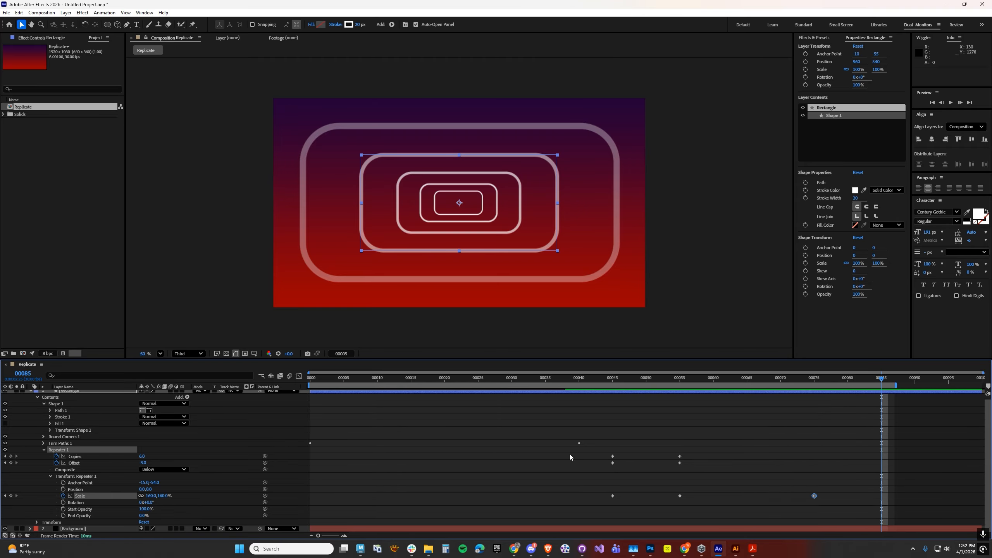
left_click(153, 496)
type("100")
key("Return")
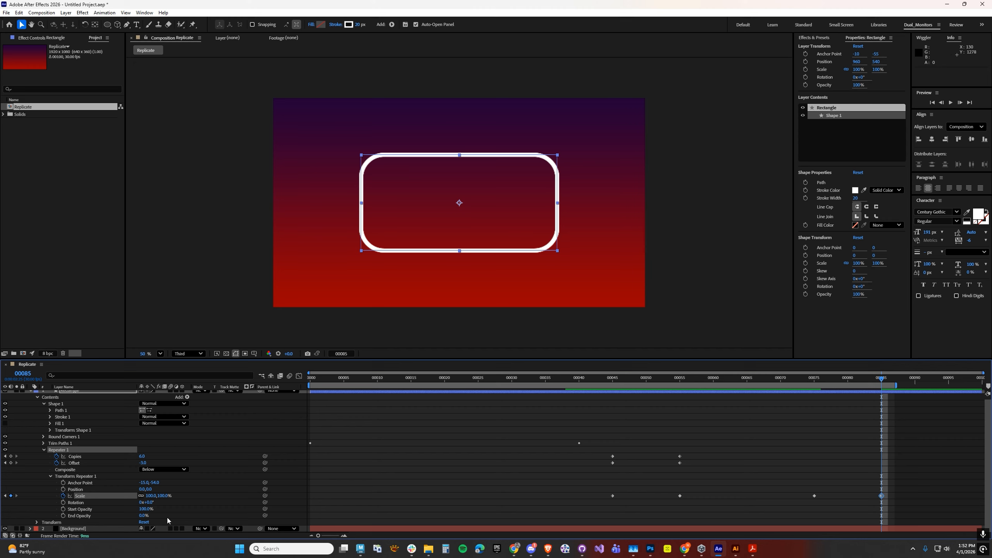
left_click(143, 463)
type("0")
key("Return")
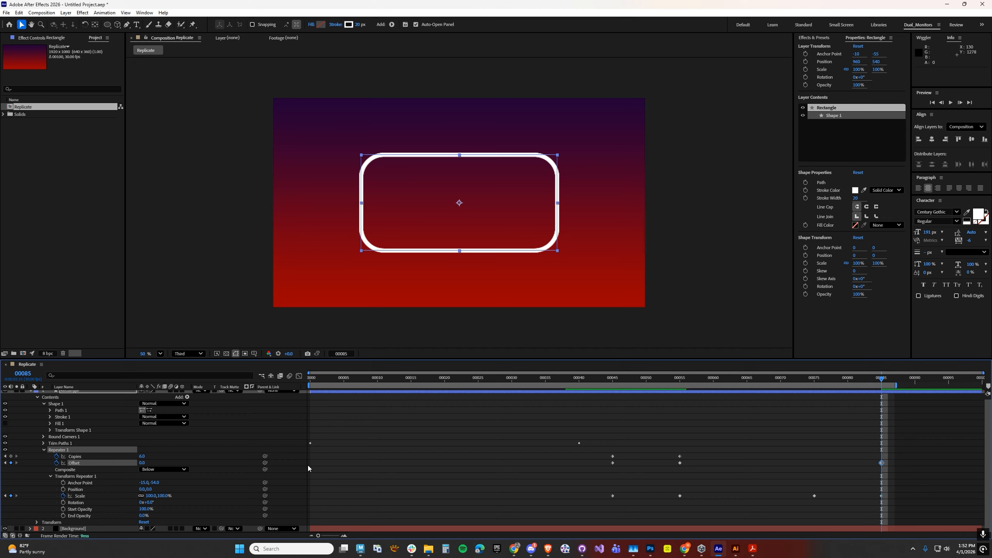
Step: At frame 75, keyframe the Repeater's Offset at -3
left_click_drag(744, 378, 814, 380)
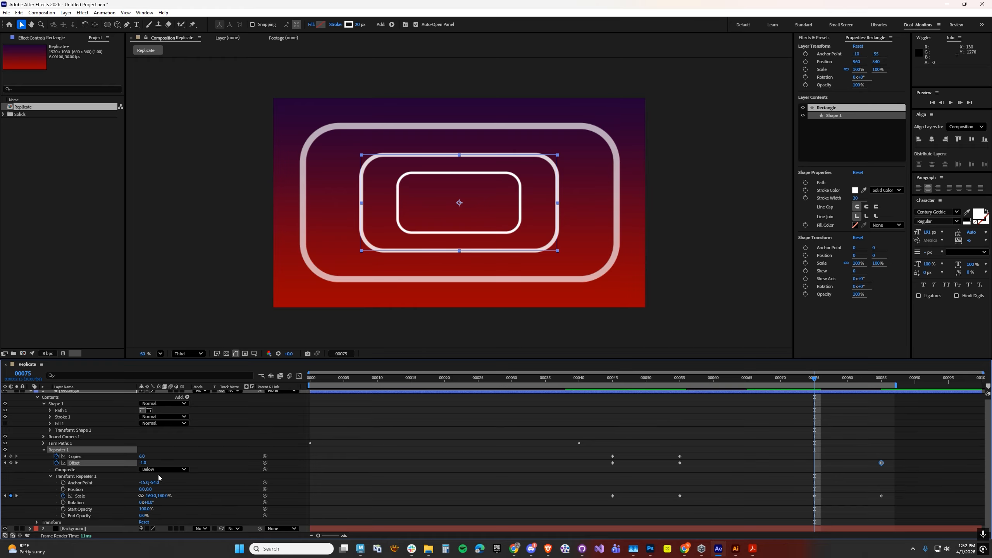
left_click(141, 463)
type("-3")
key("Return")
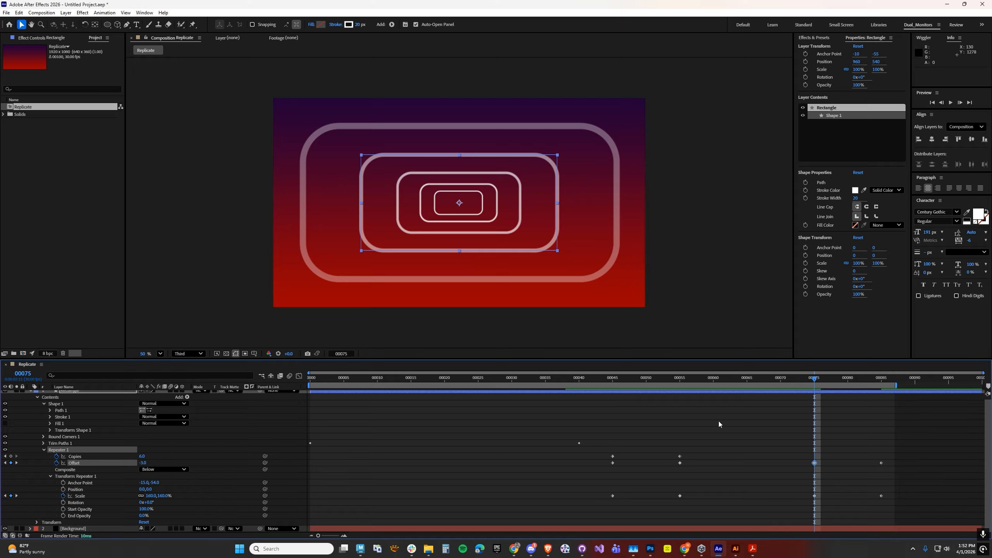
Step: Extend the work area's end to frame 88 and play back the Repeater animation
left_click_drag(816, 384, 883, 411)
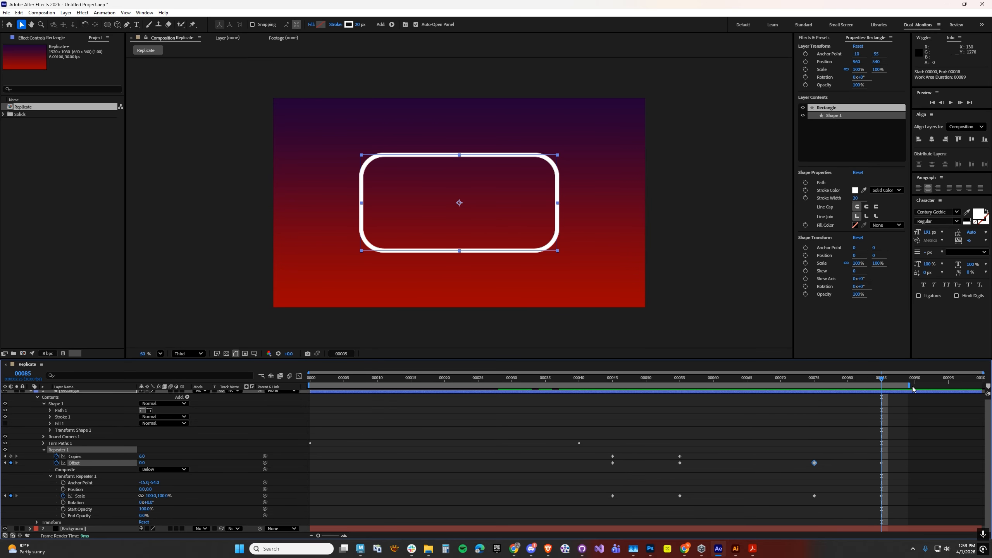
key("space")
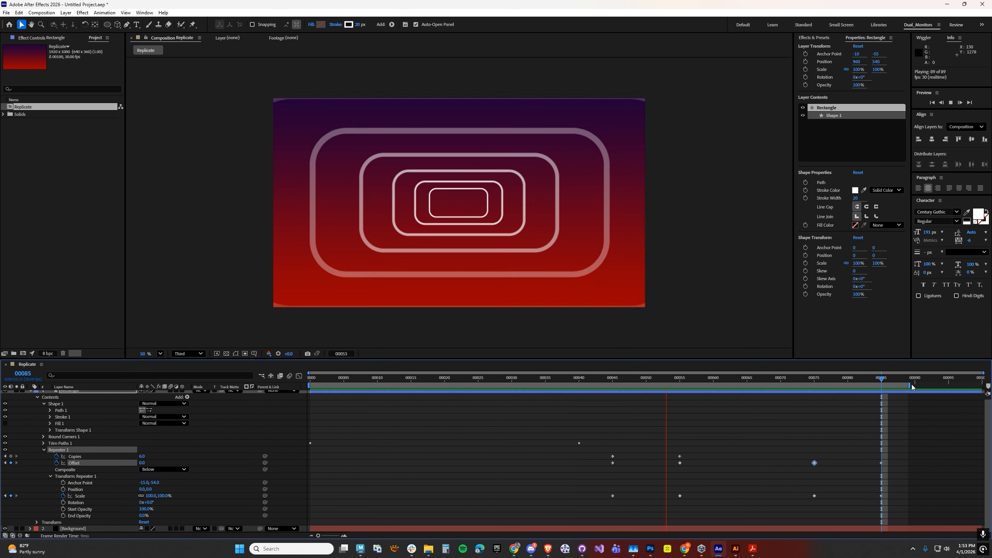
key("space")
Step: At frame 37, add the text REPLICATE centred below the rectangle and reduce its font size to 116 px
left_click(559, 381)
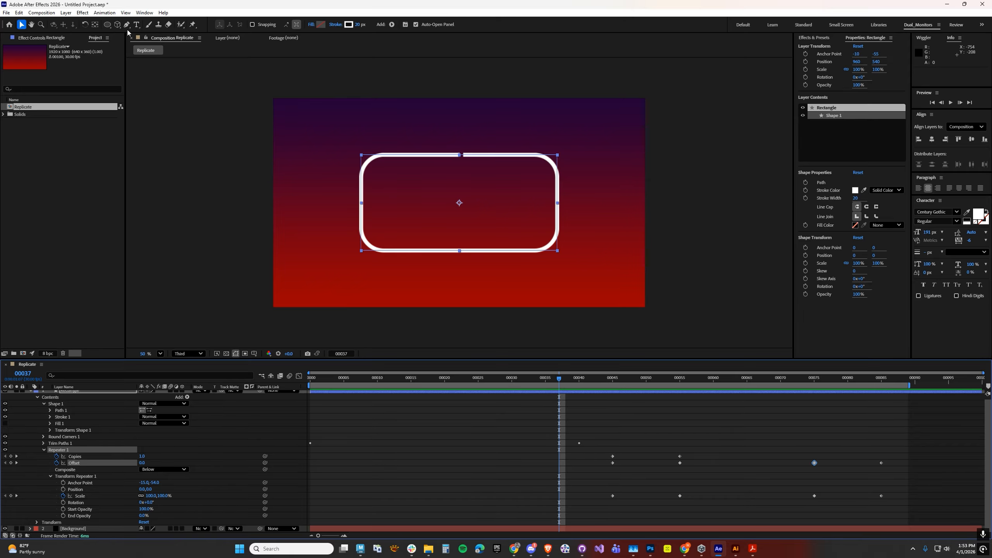
left_click(137, 25)
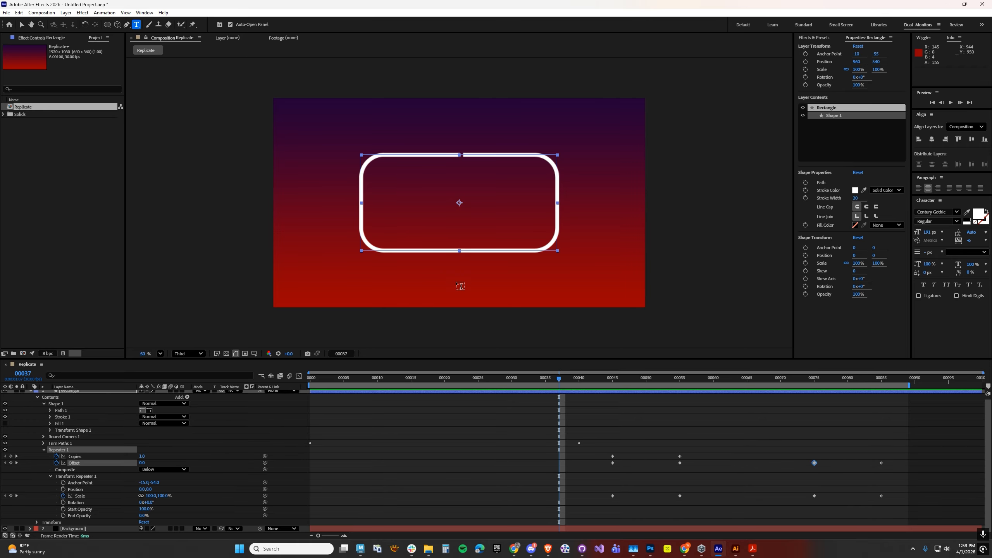
left_click(459, 290)
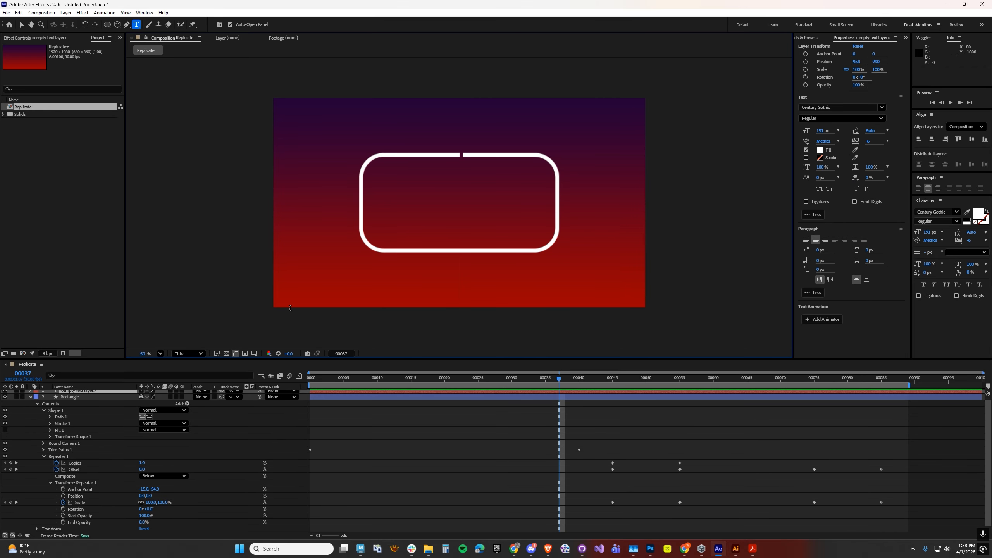
type("REPLICATE")
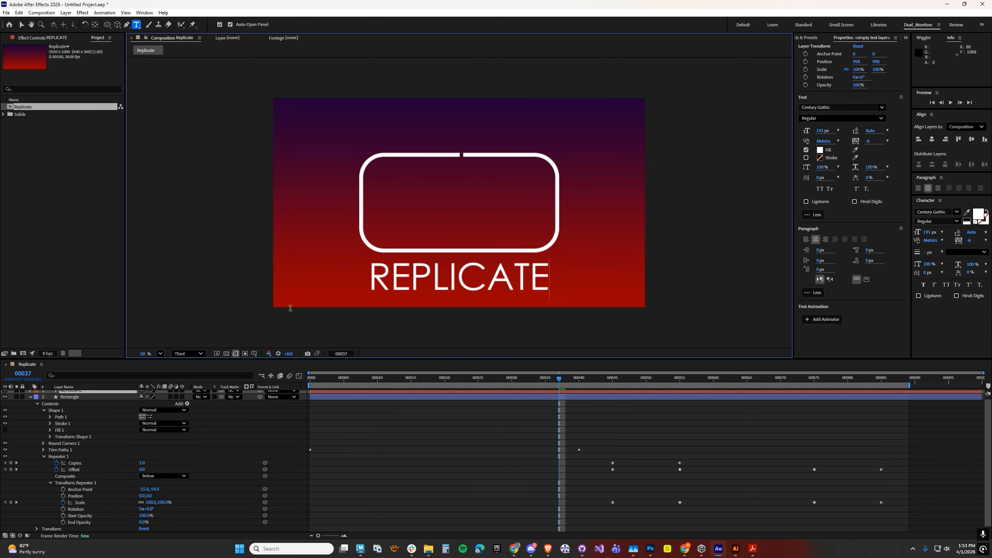
left_click(22, 25)
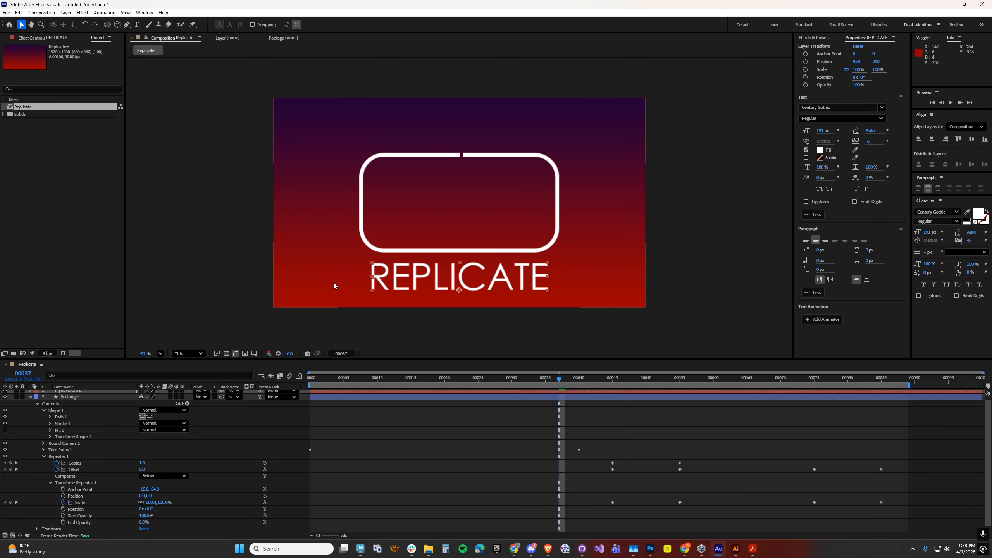
left_click_drag(820, 131, 795, 138)
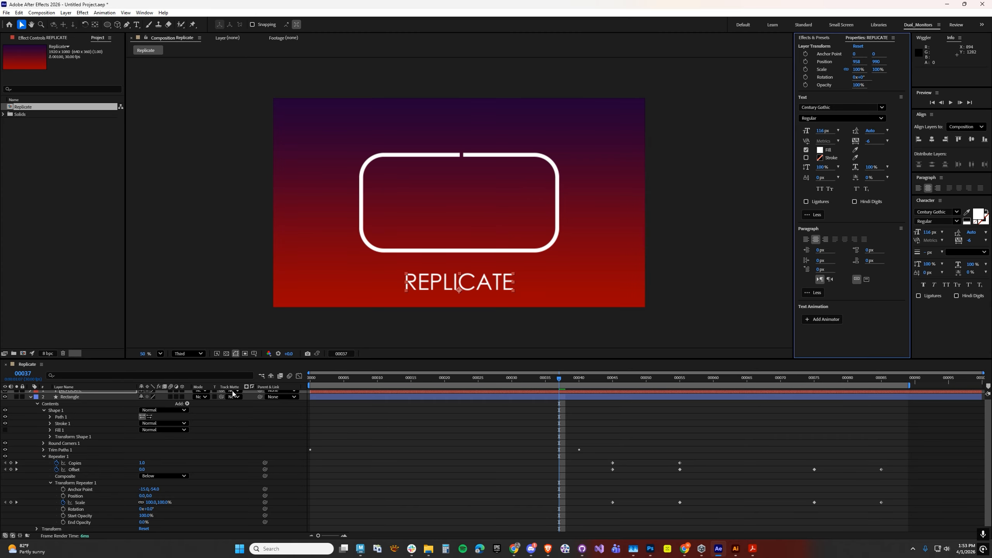
Step: Make the REPLICATE text layer a 3D layer
scroll(79, 396, "up", 1)
right_click(78, 397)
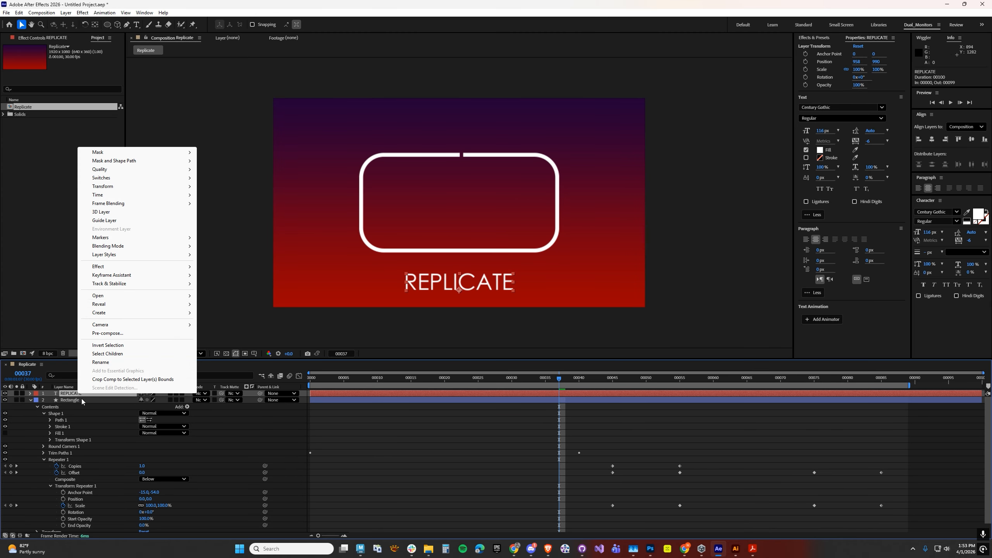
left_click(101, 213)
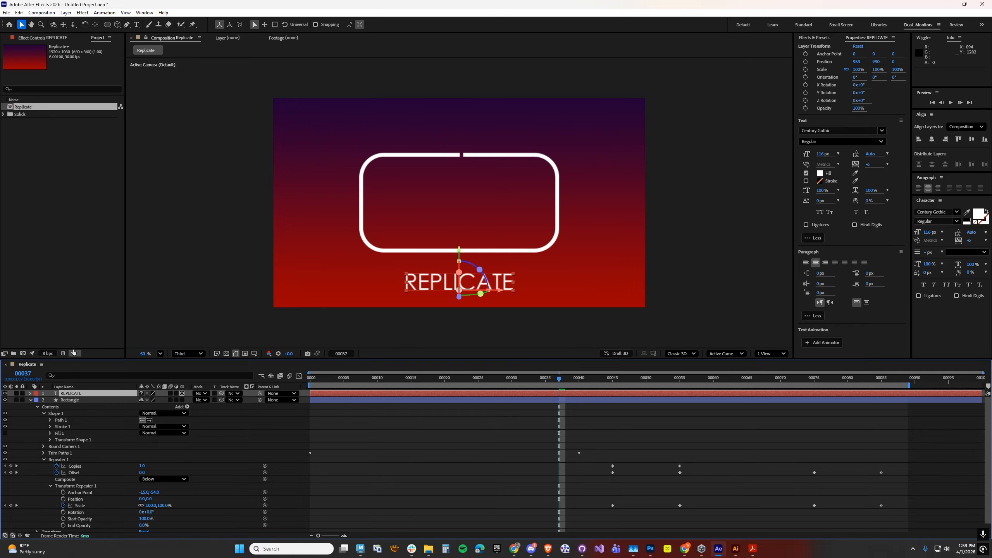
Step: Center the REPLICATE text layer's anchor point in its layer content
left_click(66, 13)
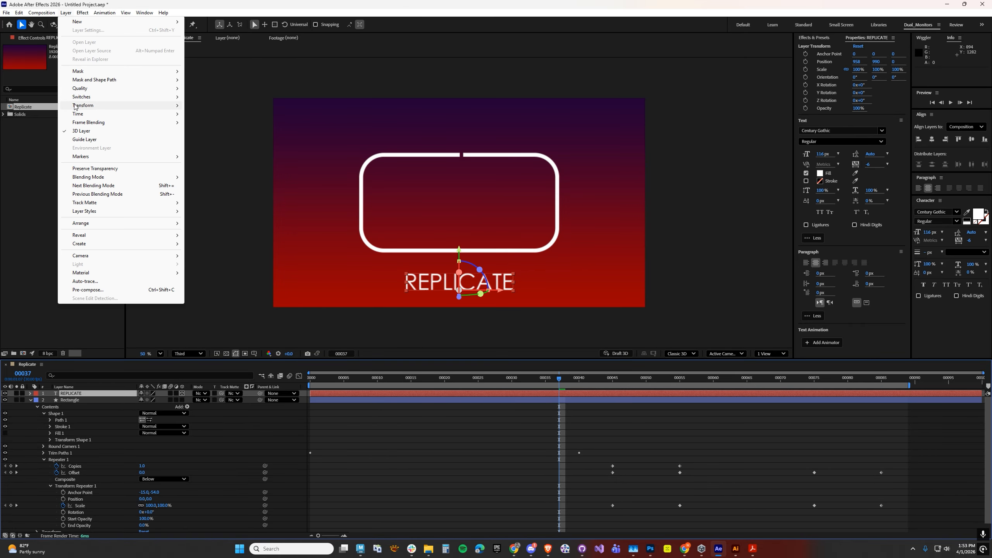
mouse_move(162, 106)
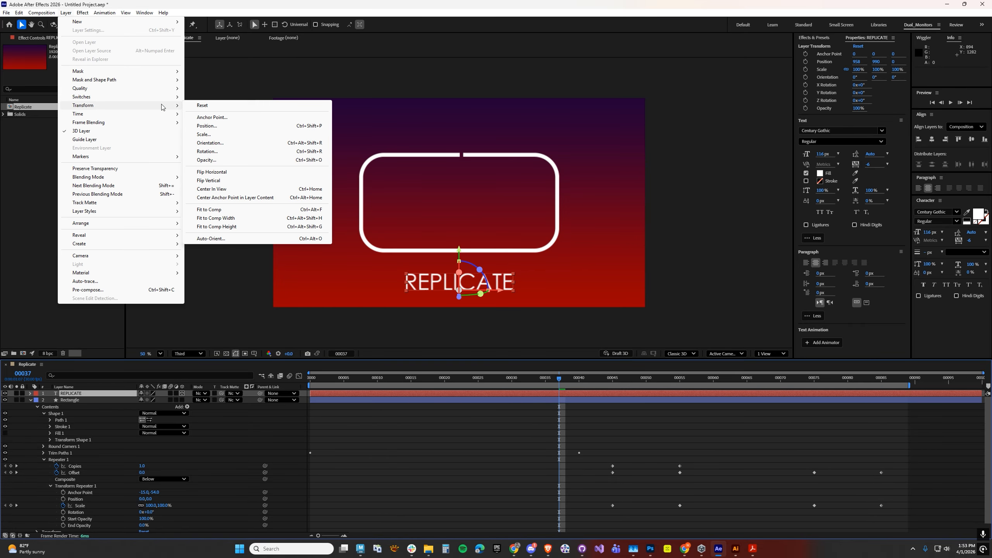
left_click(215, 197)
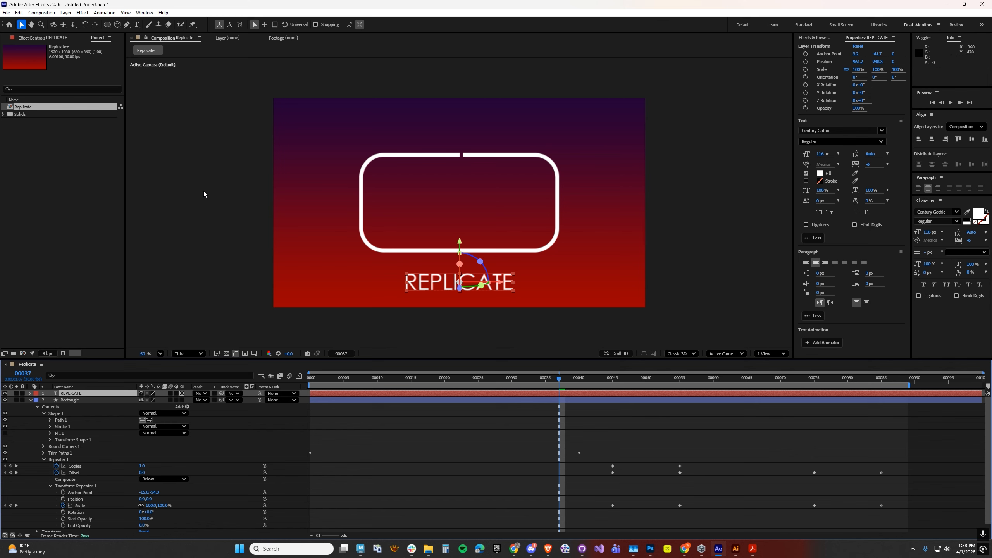
Step: At frame 45, add the first Position keyframe to the REPLICATE text layer
mouse_move(596, 381)
left_mouse_down()
mouse_move(708, 386)
mouse_move(612, 386)
left_mouse_up()
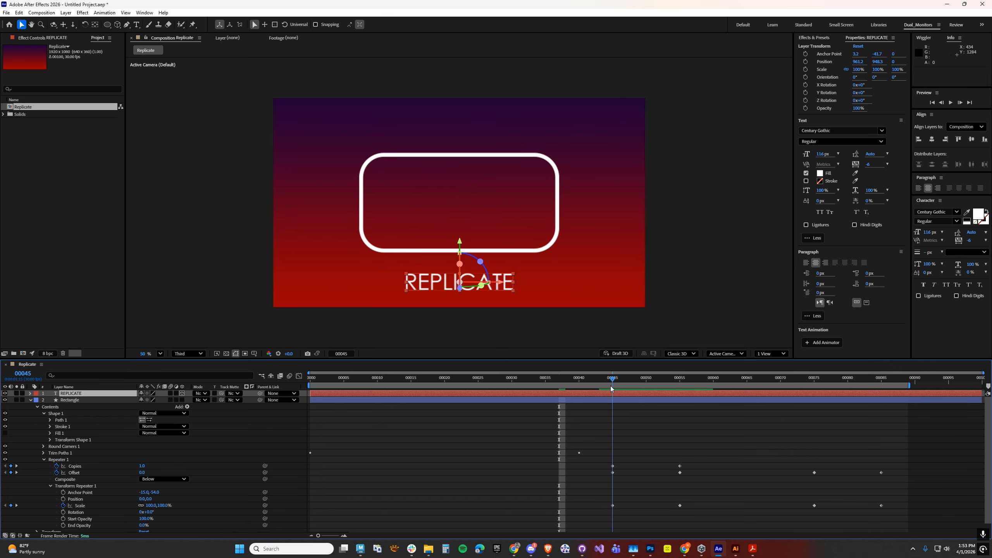
left_click(31, 393)
left_click(37, 407)
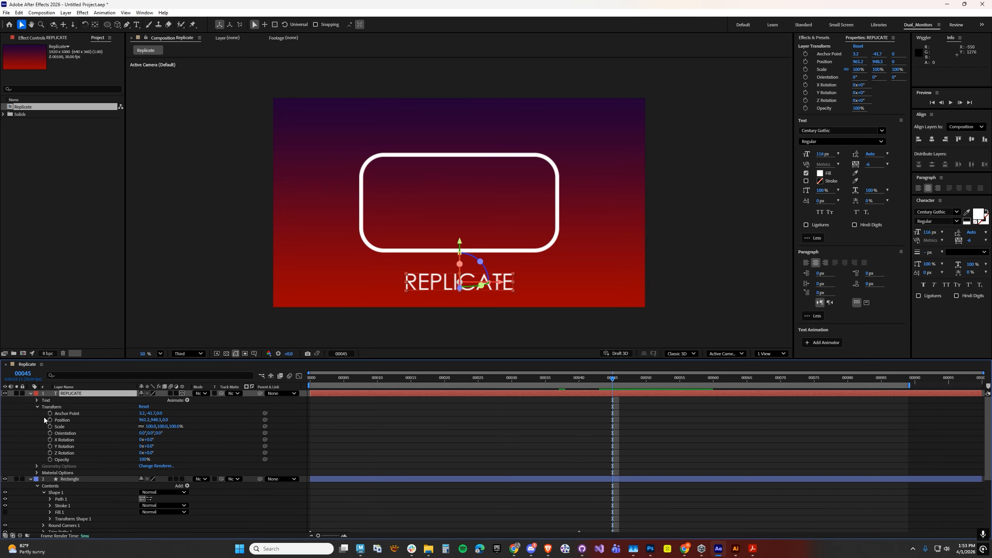
left_click(50, 419)
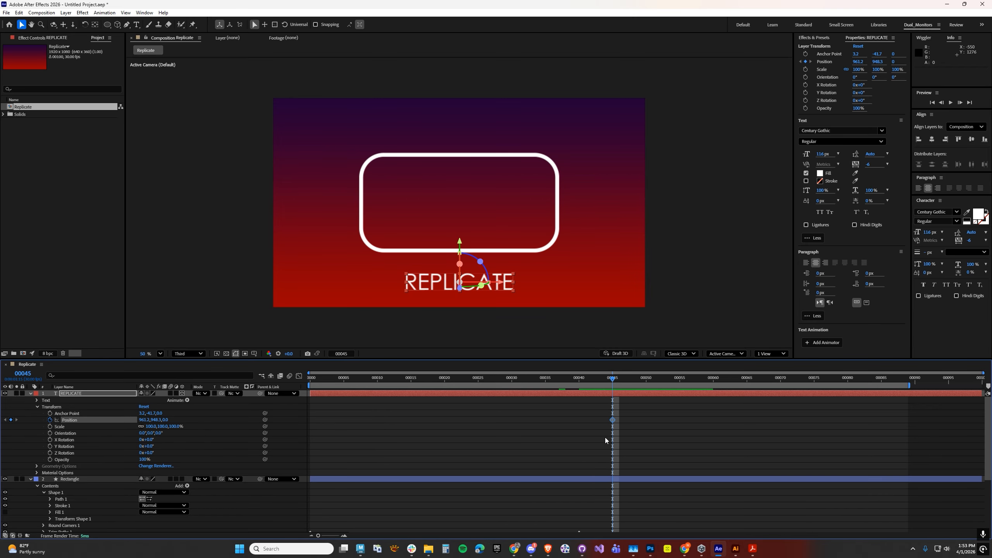
Step: Show only the keyframed properties of all layers and move the playhead to frame 55
scroll(604, 437, "down", 3)
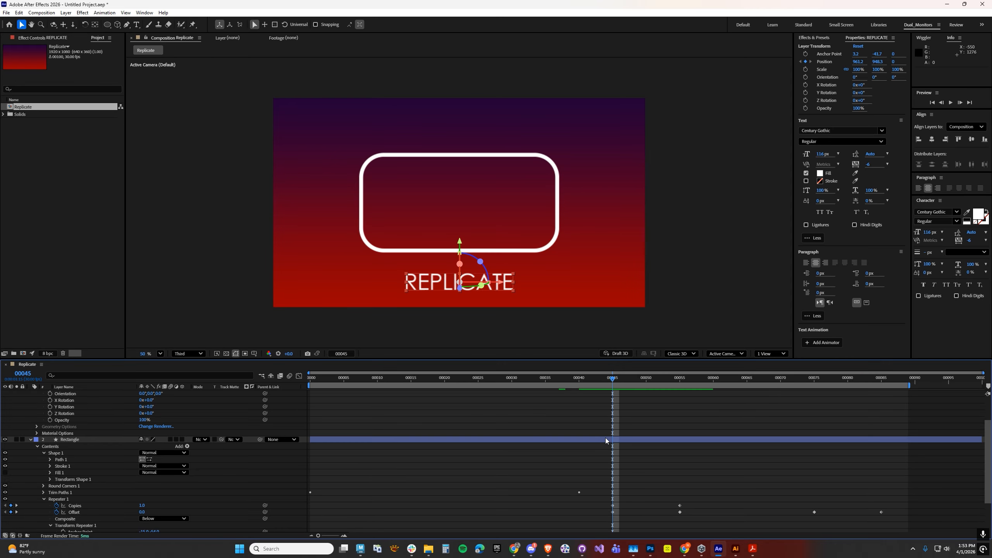
key("ctrl+a")
key("u")
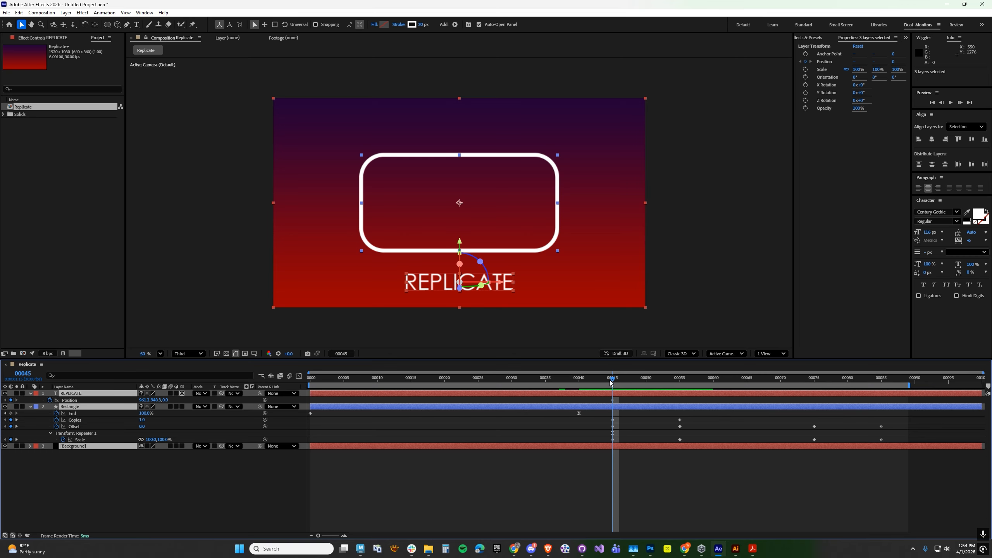
left_click_drag(610, 381, 679, 442)
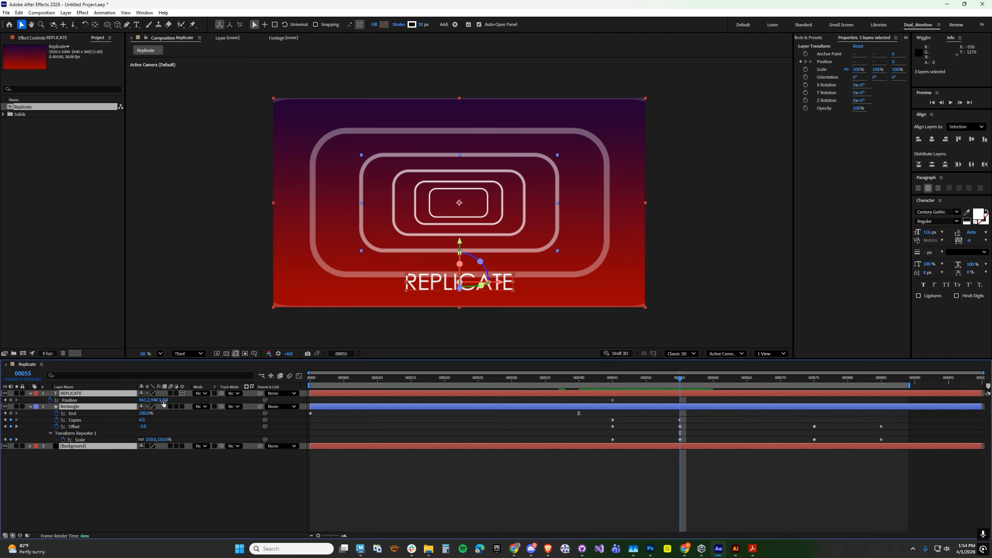
left_click_drag(164, 403, 97, 381)
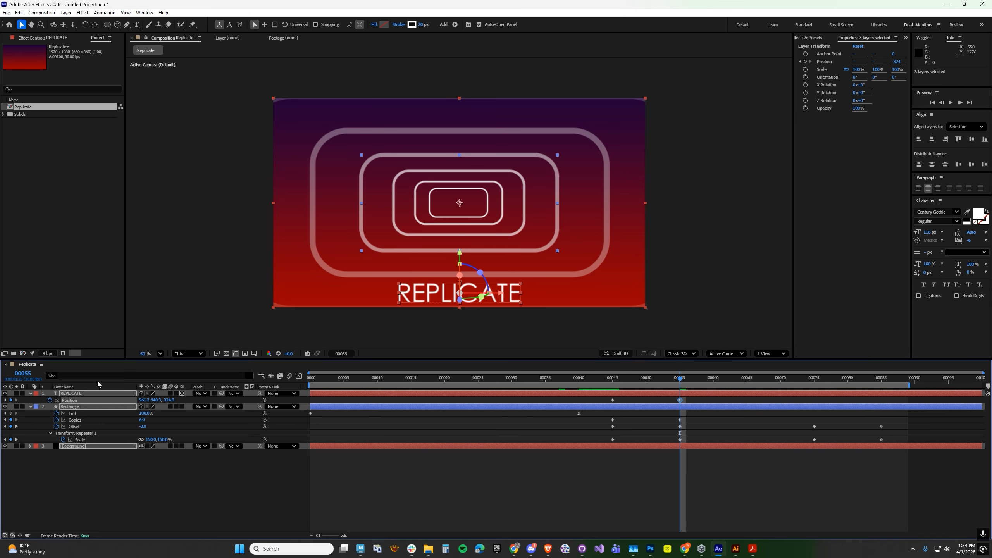
type("800")
key("Return")
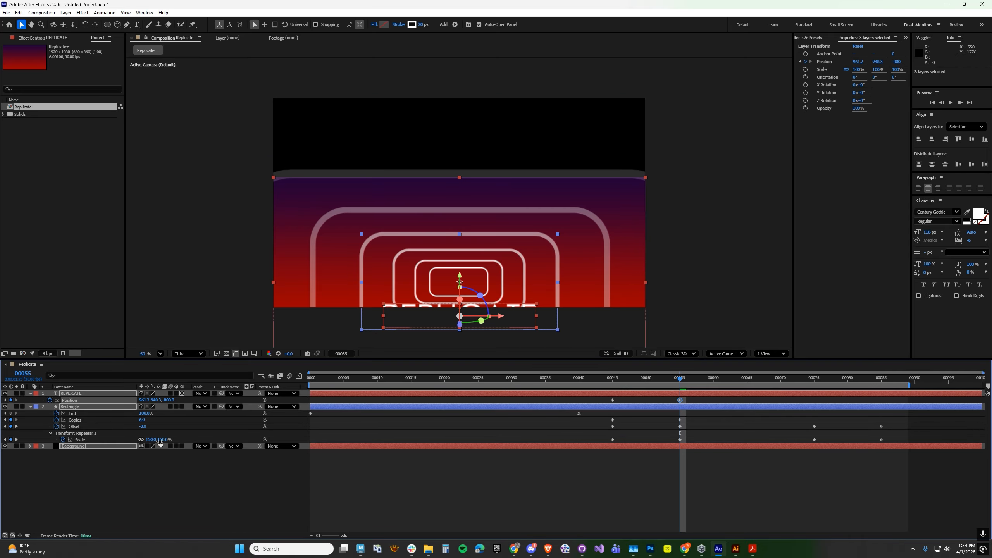
key("ctrl+z")
left_click(92, 482)
Step: With only the REPLICATE layer selected, keyframe its Z position at -800 at frame 55
left_click(83, 392)
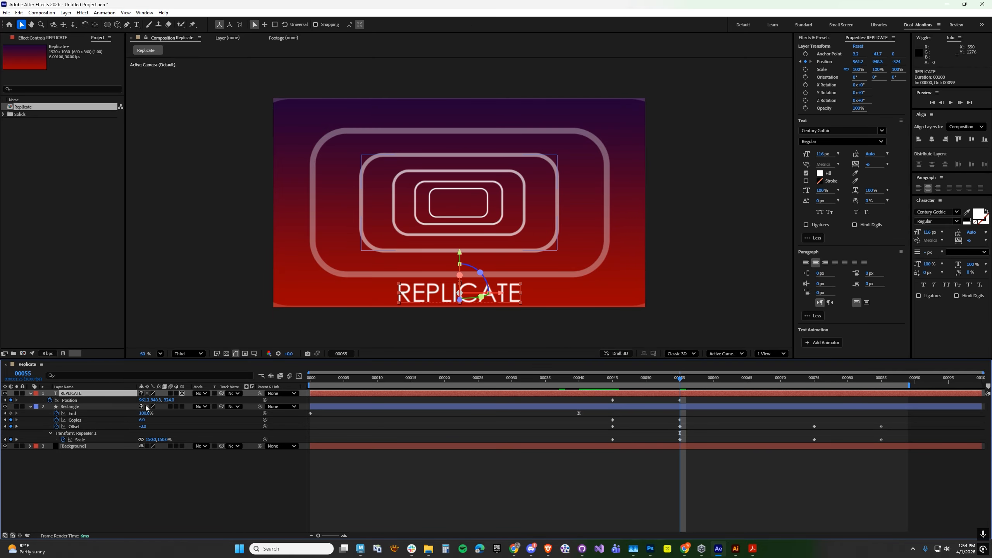
left_click(169, 400)
type("-800")
key("Return")
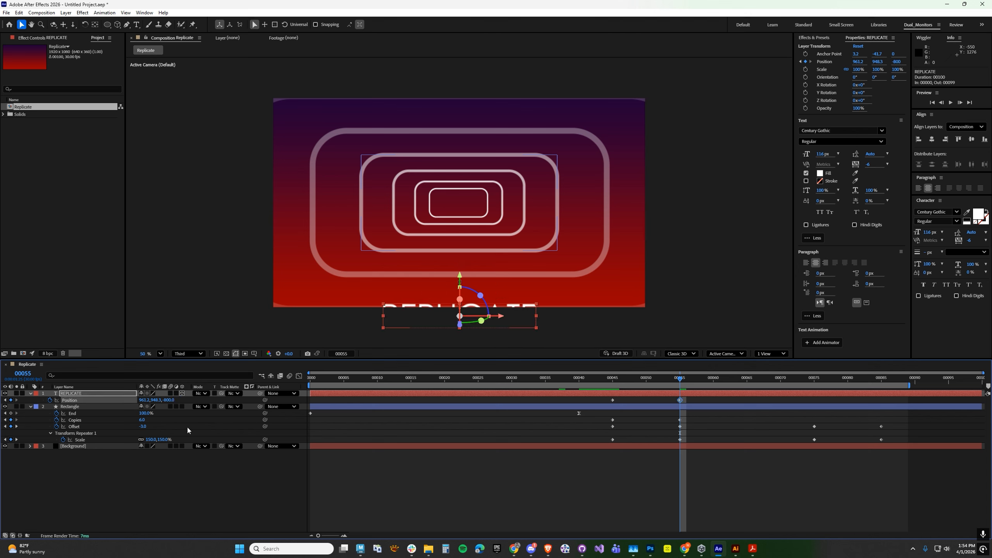
Step: At frame 75, keyframe the REPLICATE text's Z position at -1000
left_click_drag(690, 381, 813, 383)
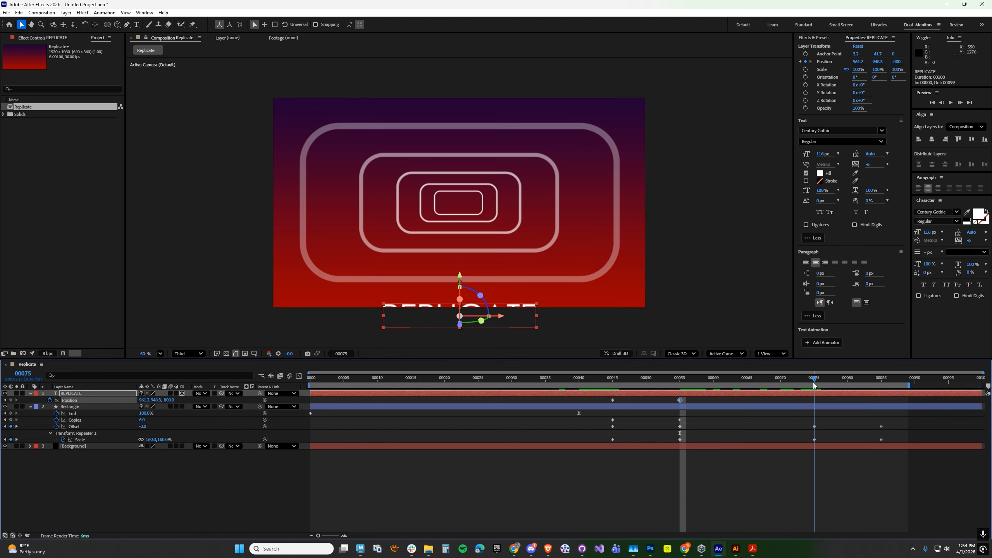
left_click(168, 400)
type("-")
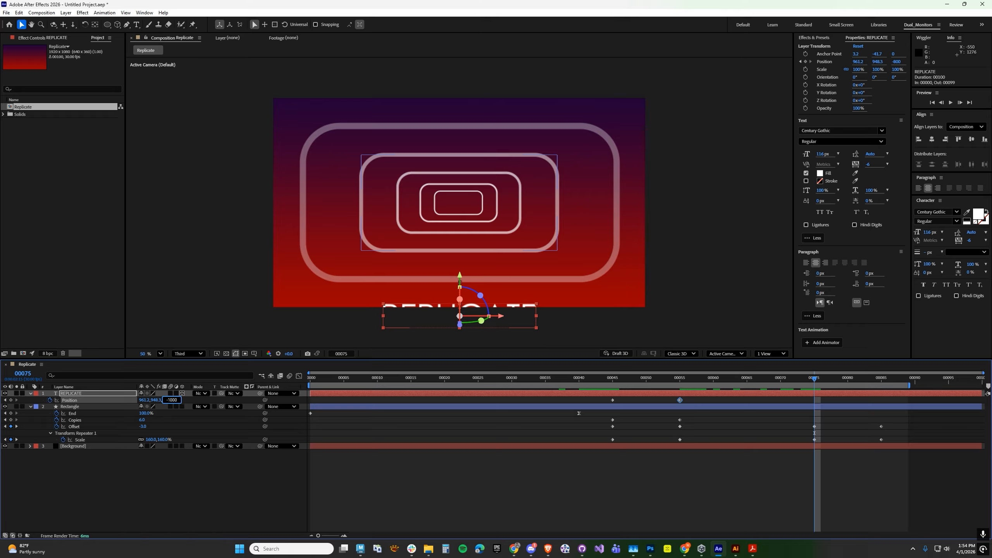
type("1000")
key("Return")
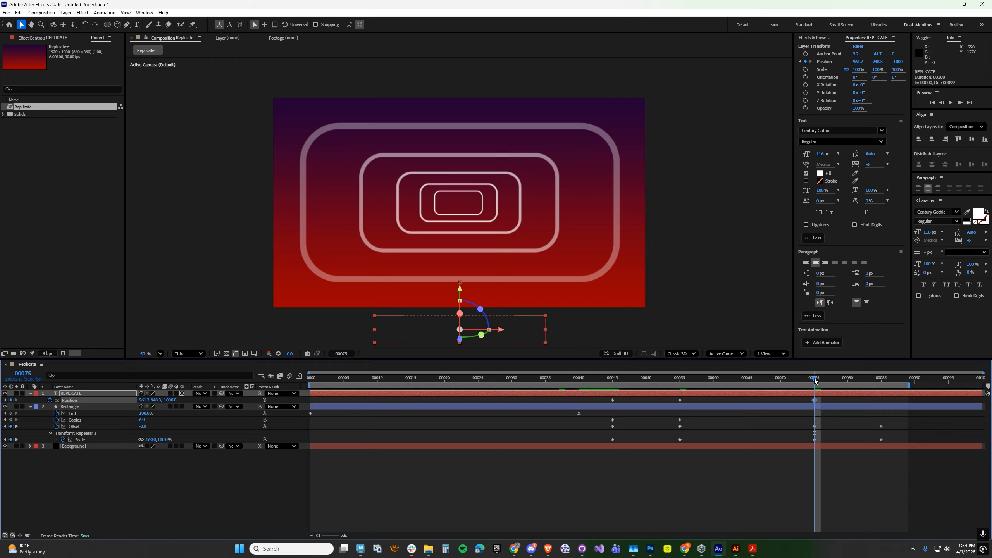
Step: At frame 85, keyframe the REPLICATE text's Z position back at 0
left_click_drag(815, 380, 881, 379)
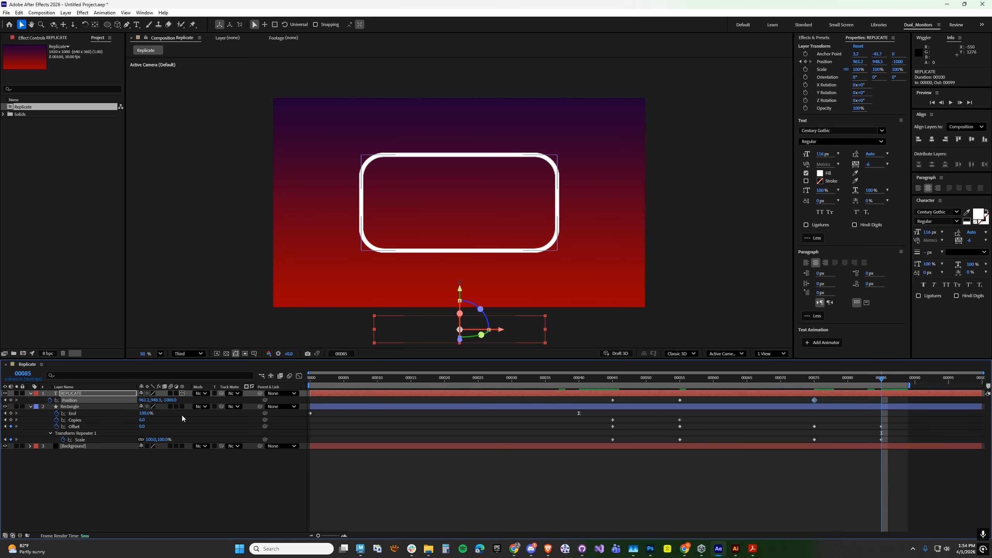
type("0")
key("Return")
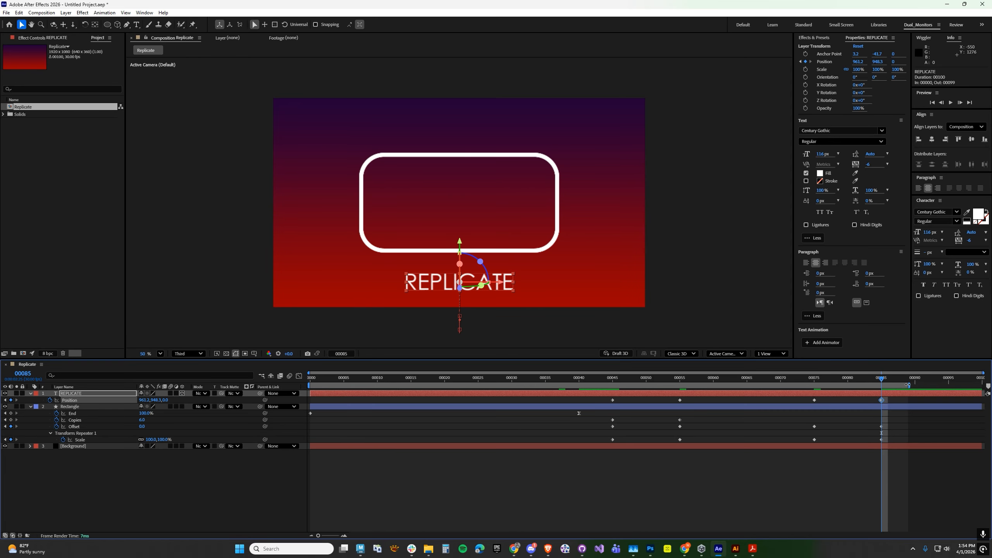
Step: Play back the work area to check the text's movement against the repeating rectangles
mouse_move(908, 385)
left_mouse_down()
mouse_move(926, 386)
mouse_move(909, 385)
left_mouse_up()
key("space")
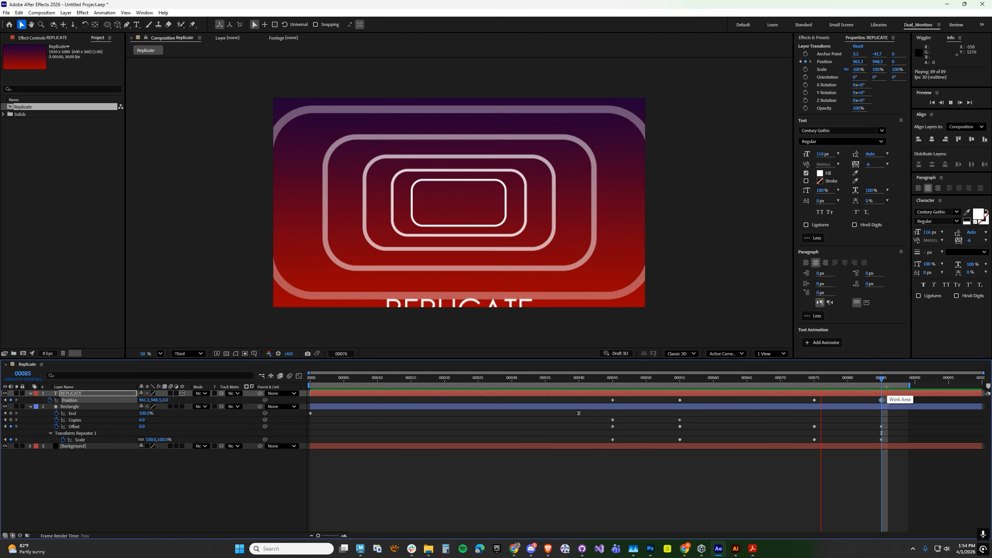
key("space")
Step: Move the text's second Position keyframe earlier to about frame 52 and play back the timing
left_click_drag(628, 378, 820, 364)
key("space")
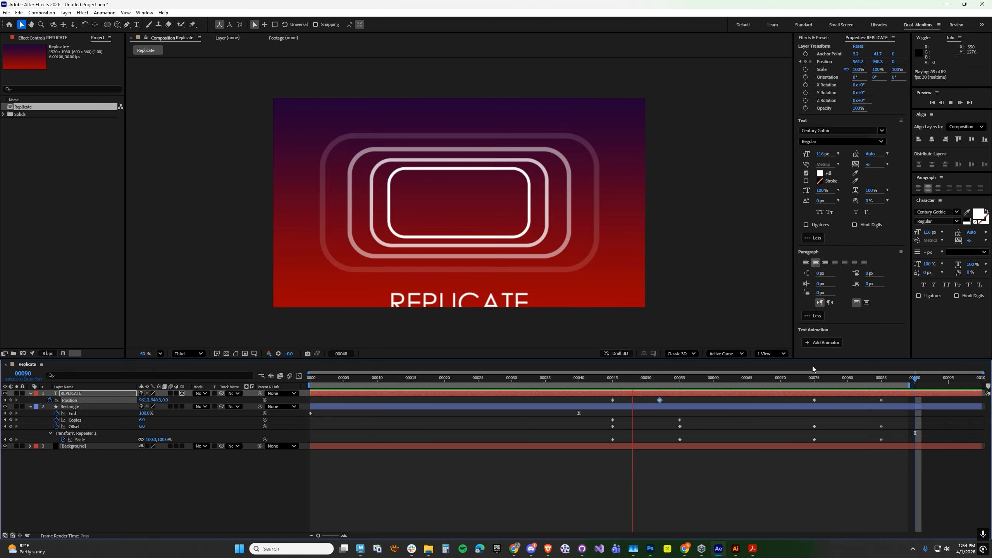
key("space")
Step: Enable motion blur for the composition and for the REPLICATE and Rectangle layers, and preview it
left_click(289, 376)
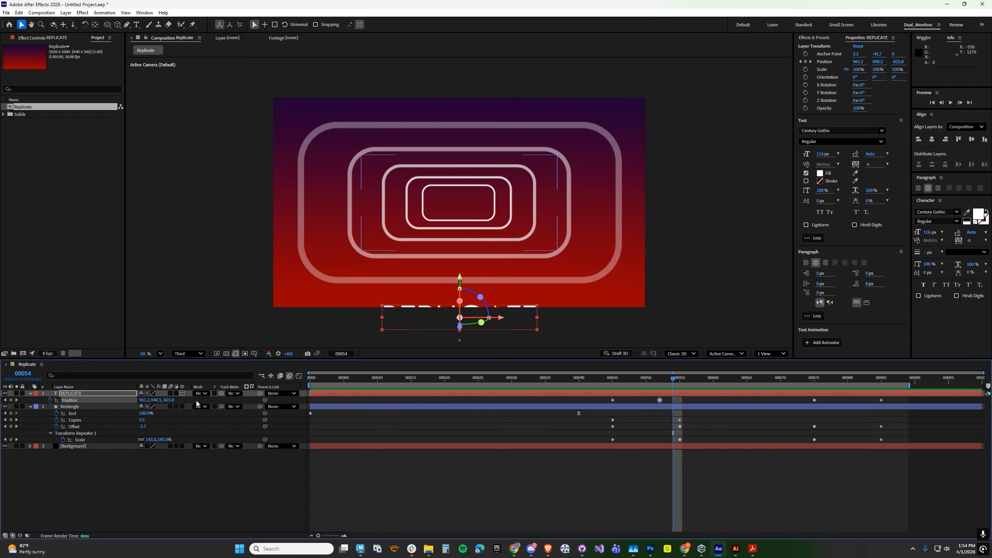
left_click_drag(170, 393, 170, 407)
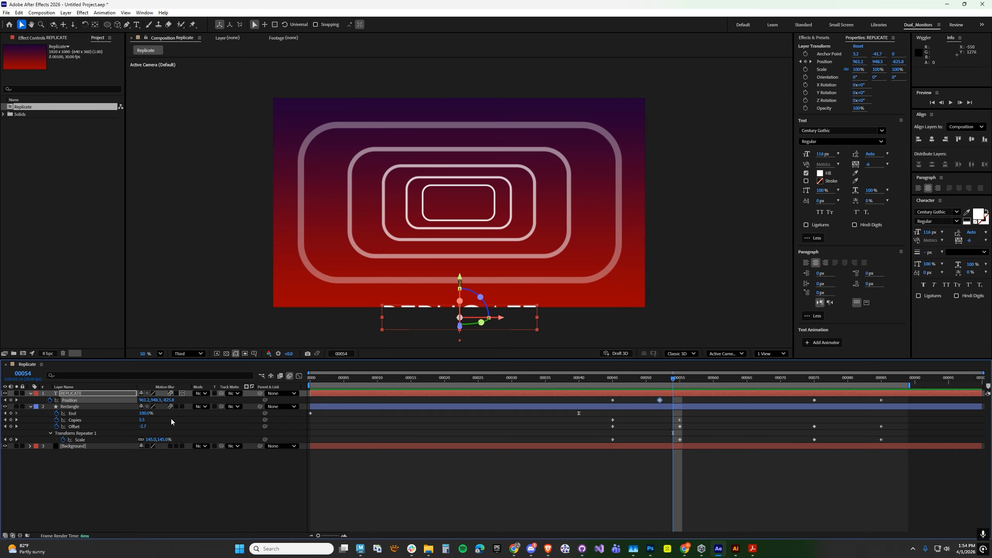
key("space")
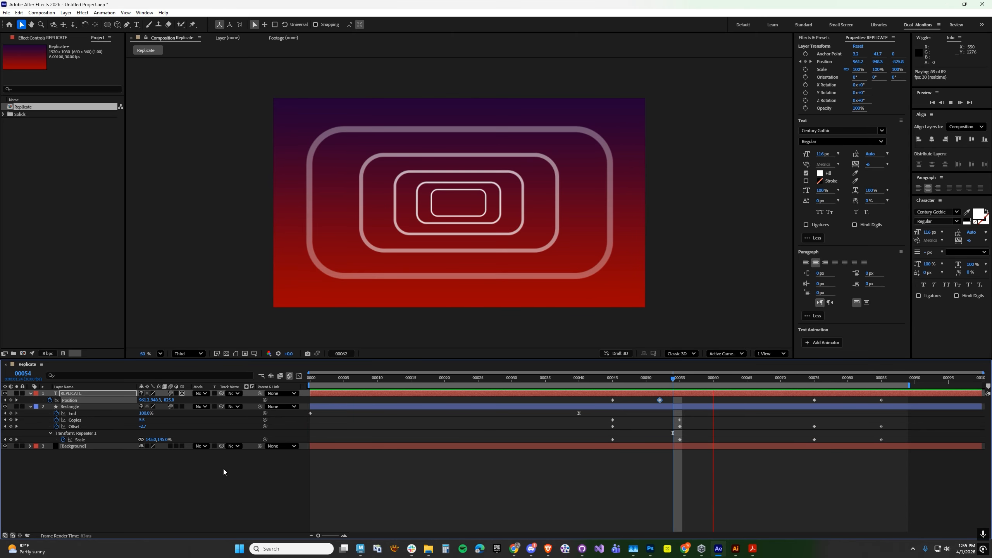
key("space")
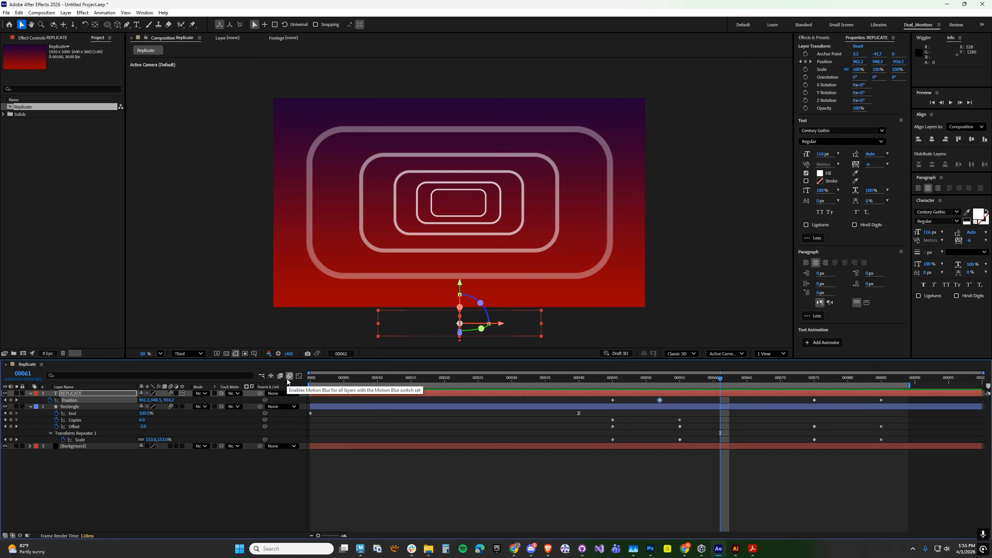
Step: Set the Replicate composition's motion blur shutter angle to 200 and play back the animation
right_click(22, 106)
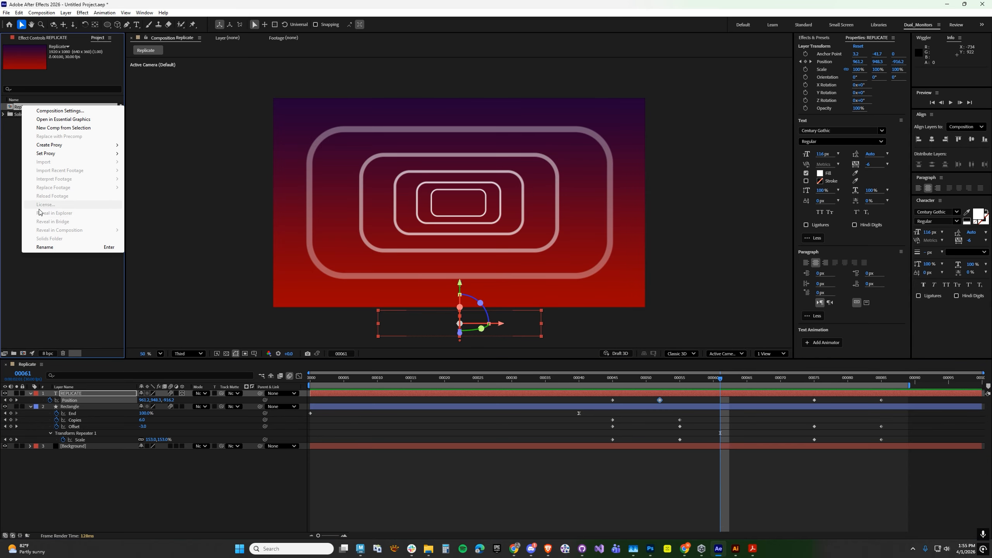
left_click(37, 111)
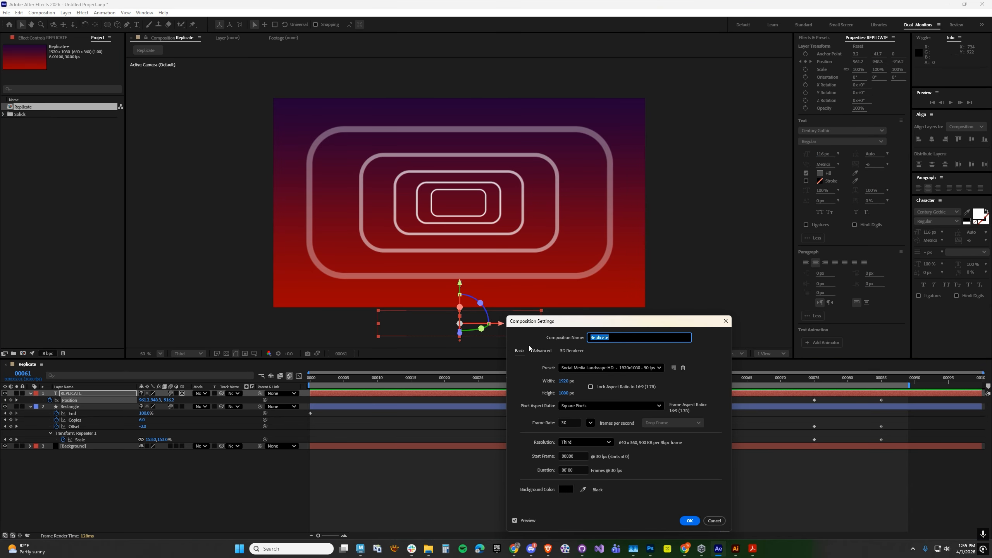
left_click(534, 351)
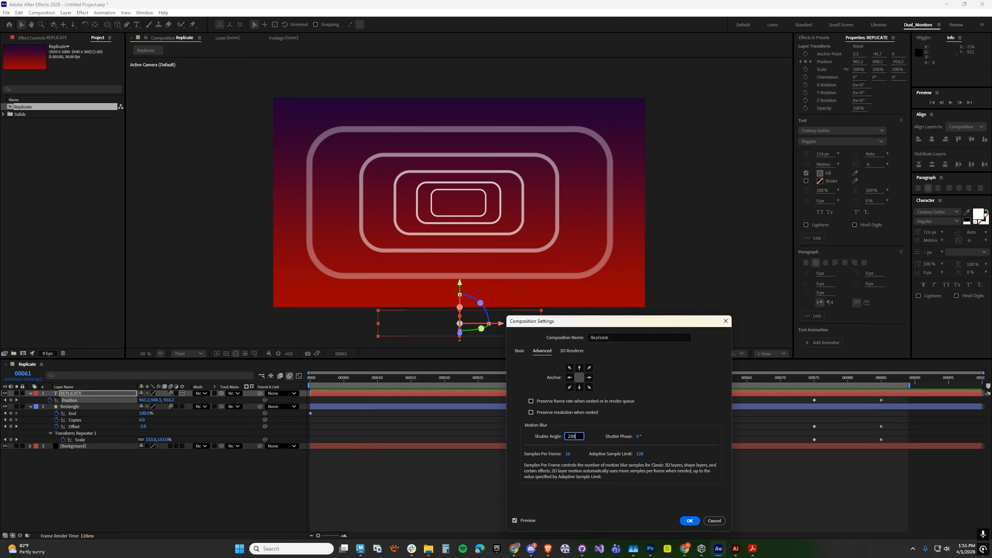
key("Return")
key("space")
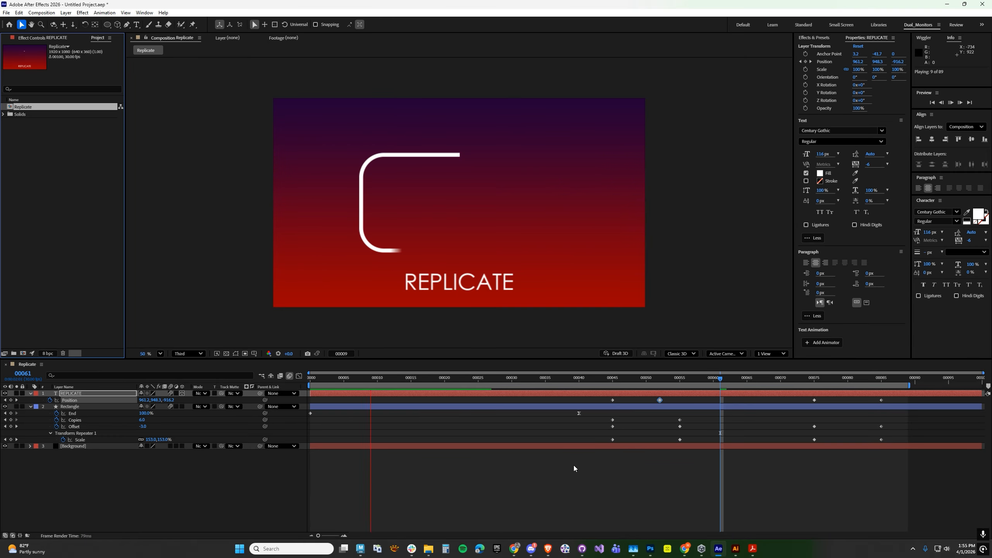